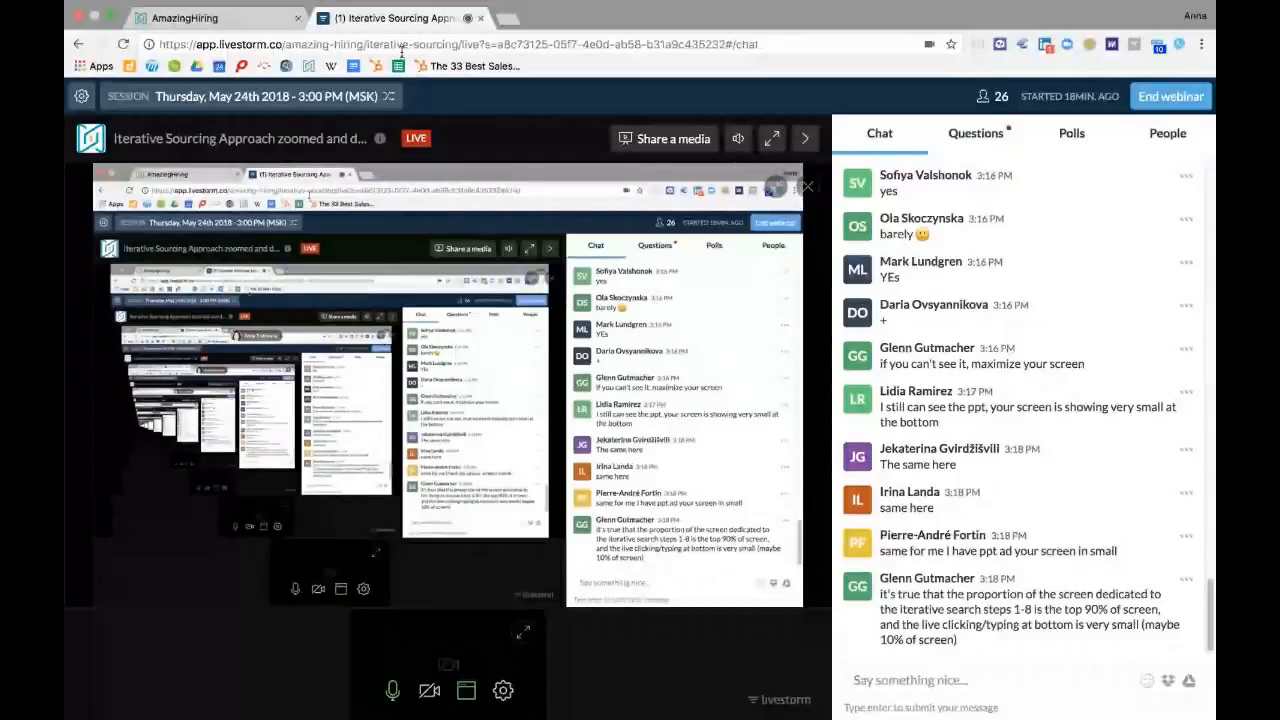
Switch to AmazingHiring and set the city or country condition to "London, United Kingdom".
click(246, 20)
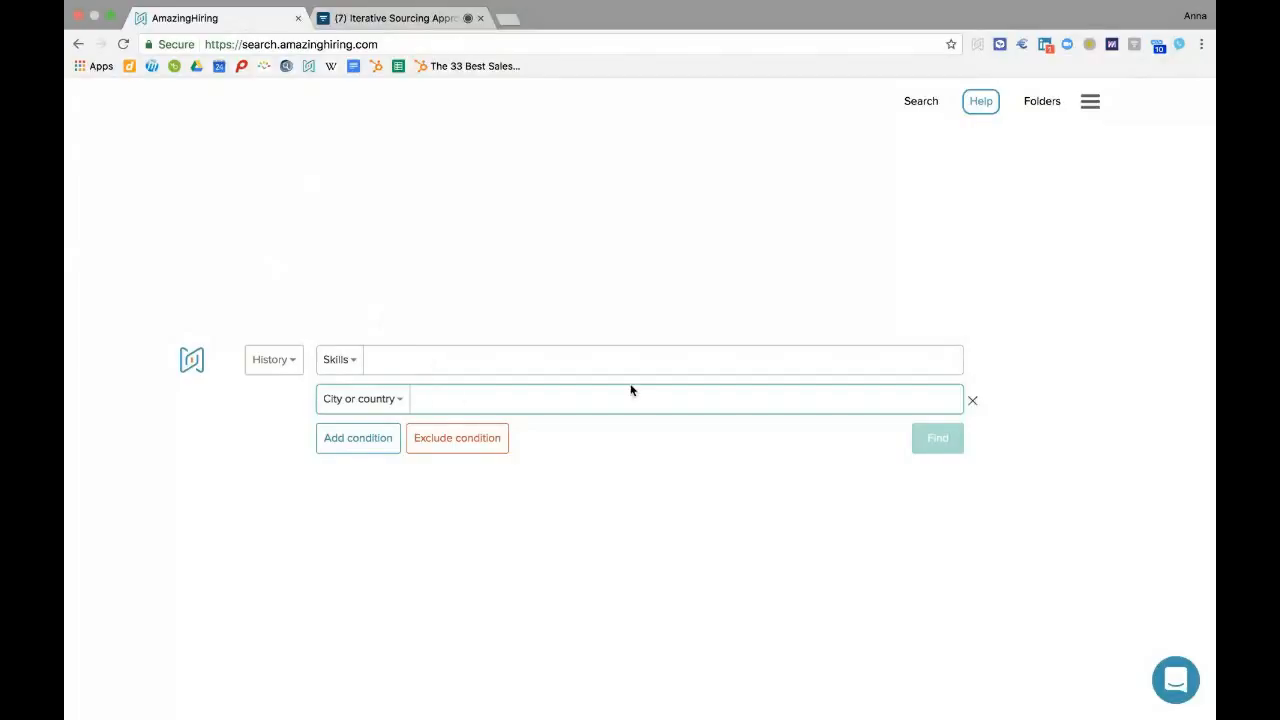
text(londin)
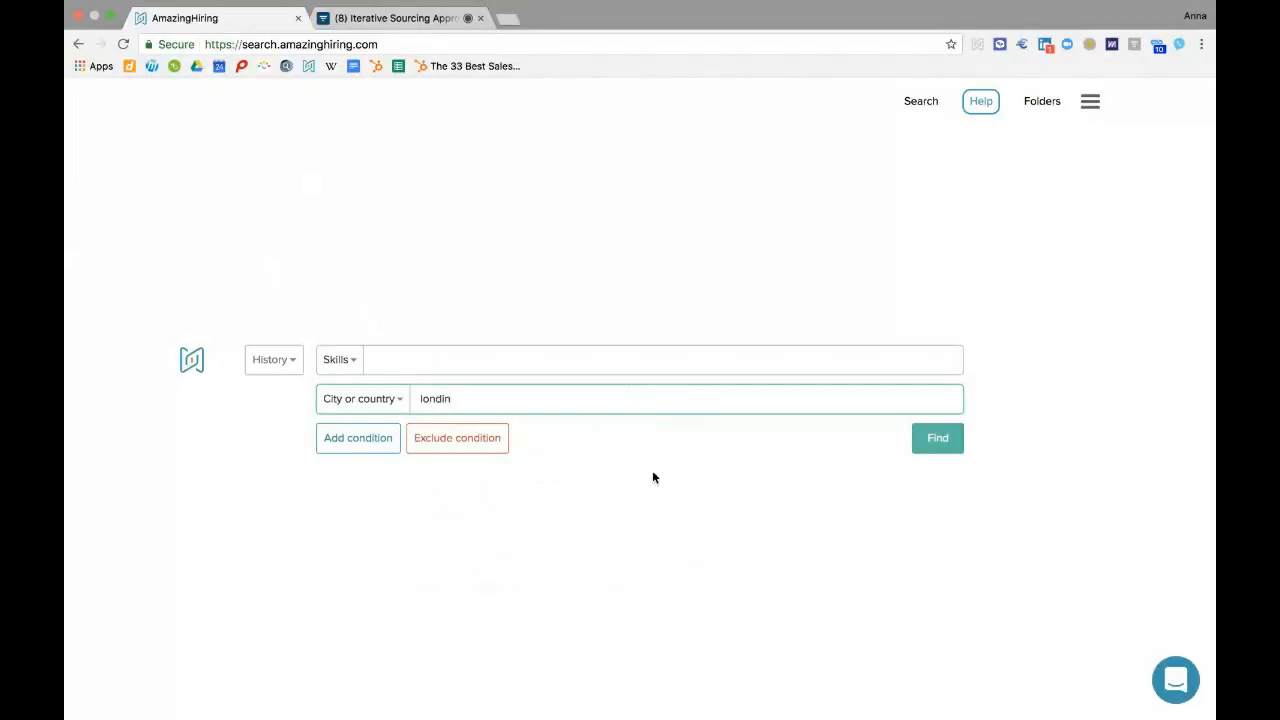
click(517, 423)
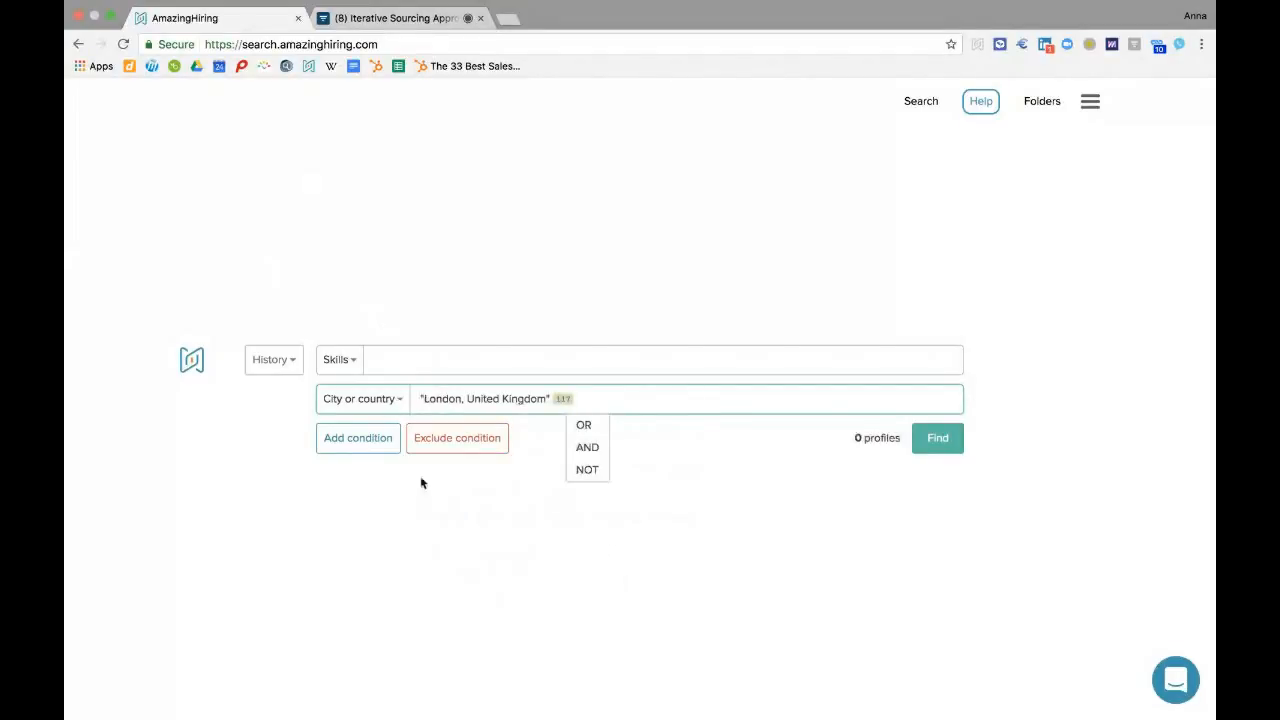
Enter mongodb as the skill in the candidate search.
click(443, 359)
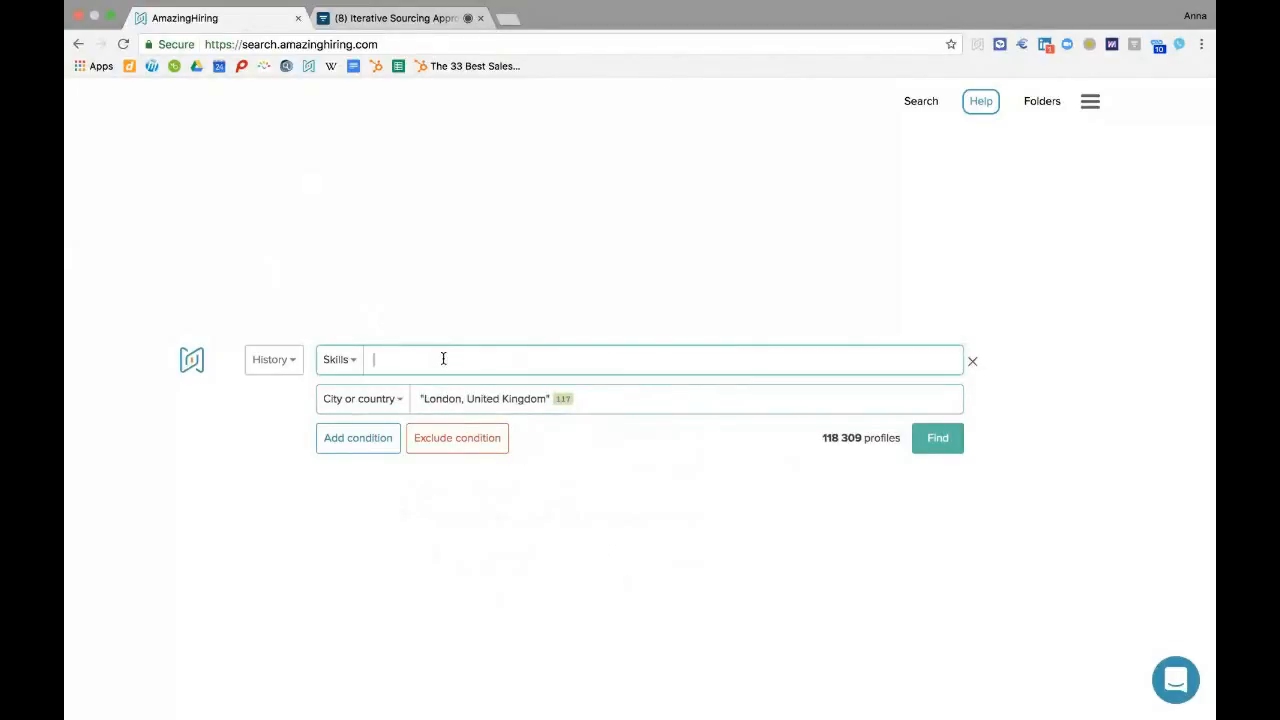
text(mongo)
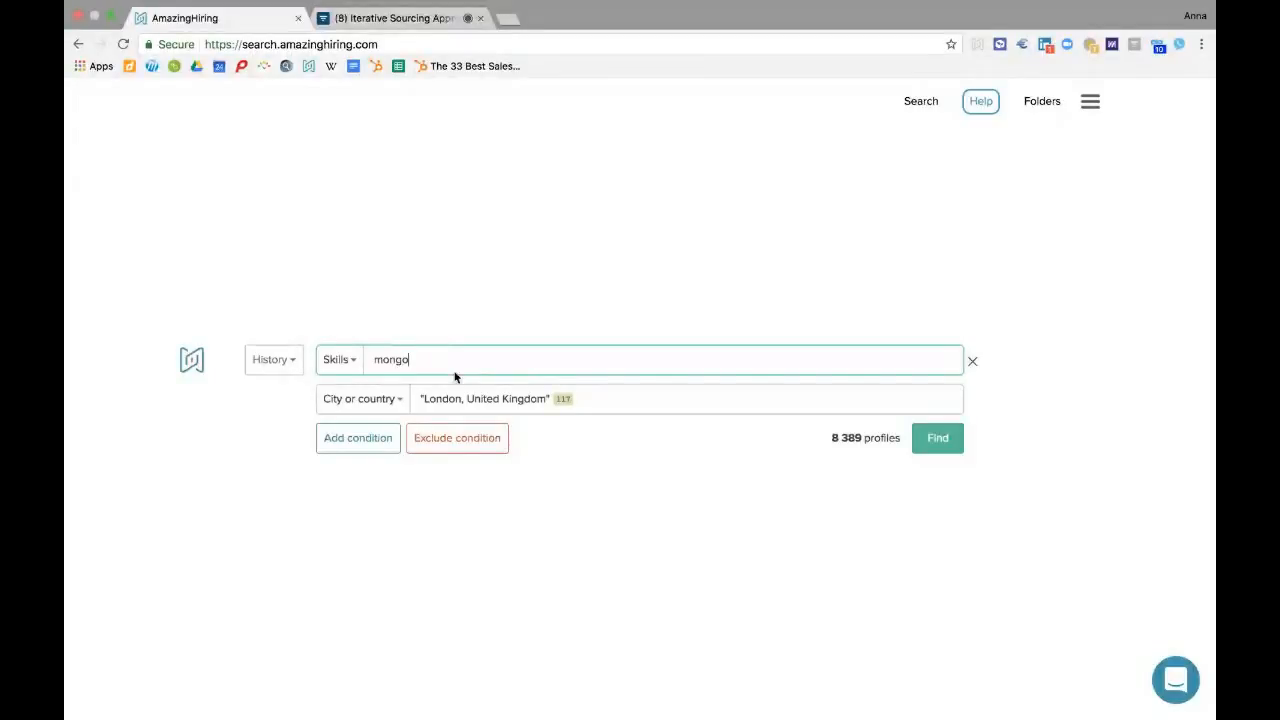
text(db)
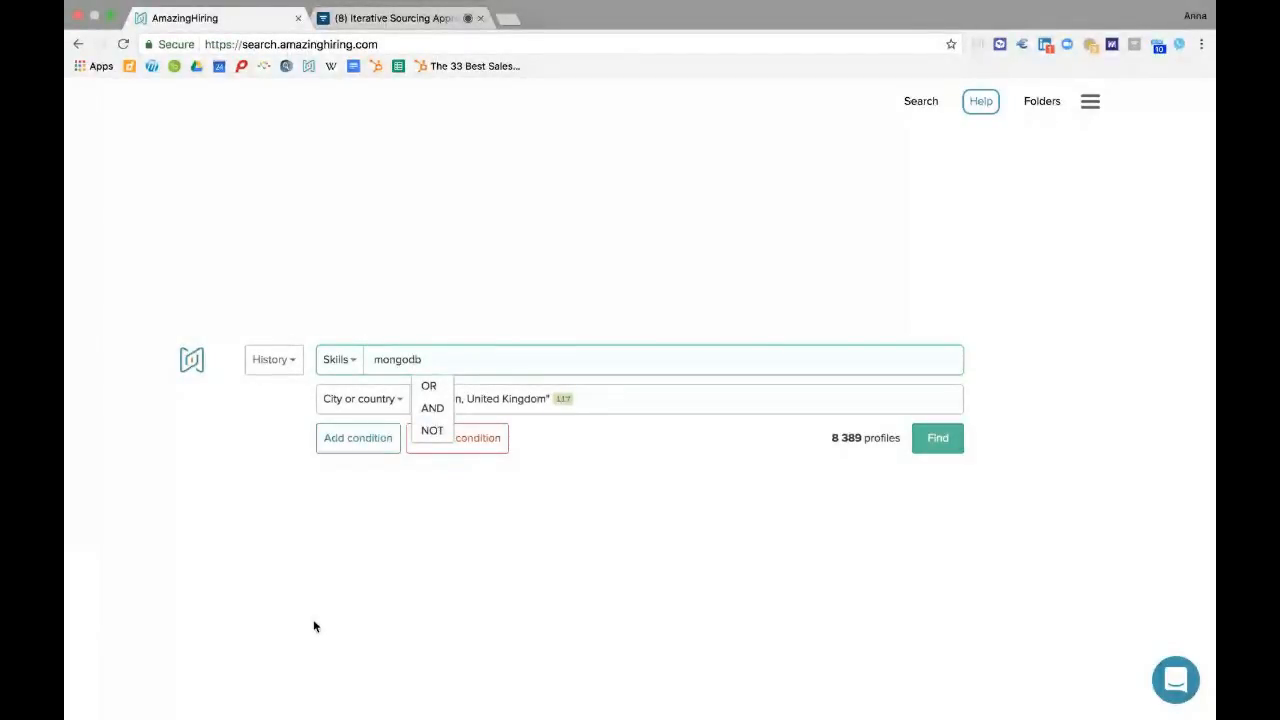
Add a job title condition to the search with the value python.
click(368, 449)
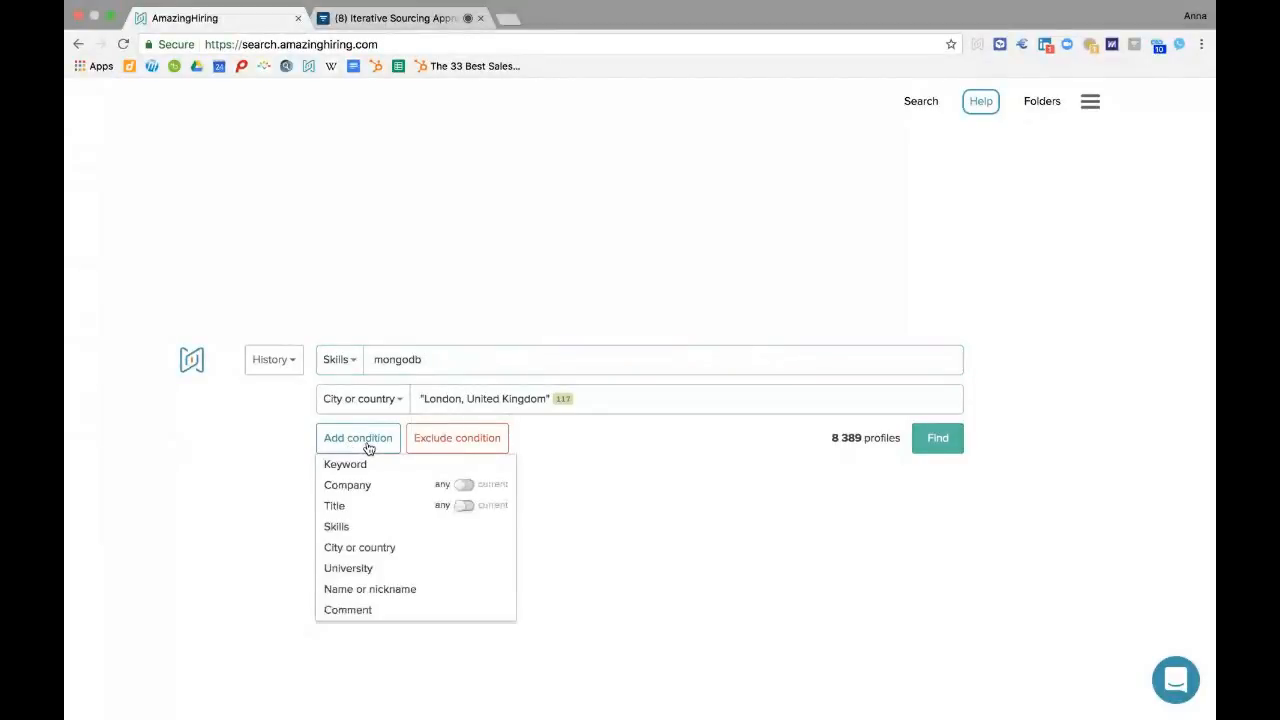
click(417, 506)
text(py)
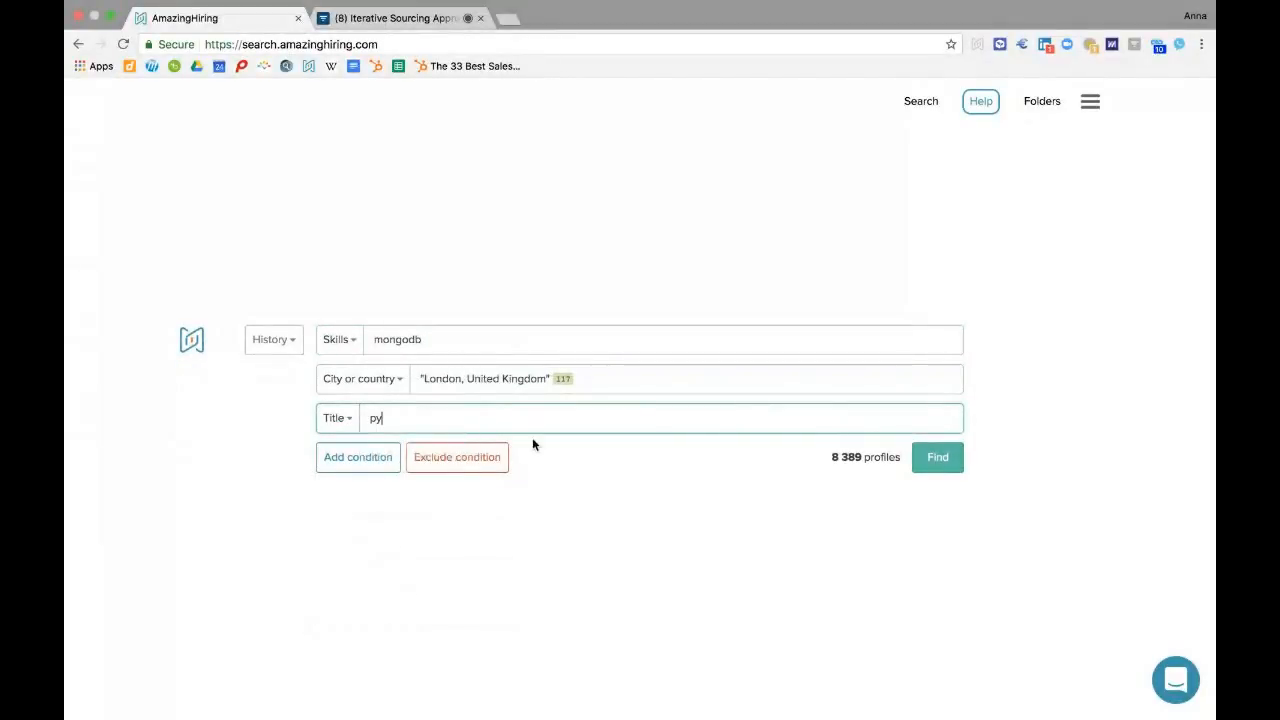
text(thon)
Extend the skills condition to "mongodb AND linux".
click(465, 332)
click(463, 336)
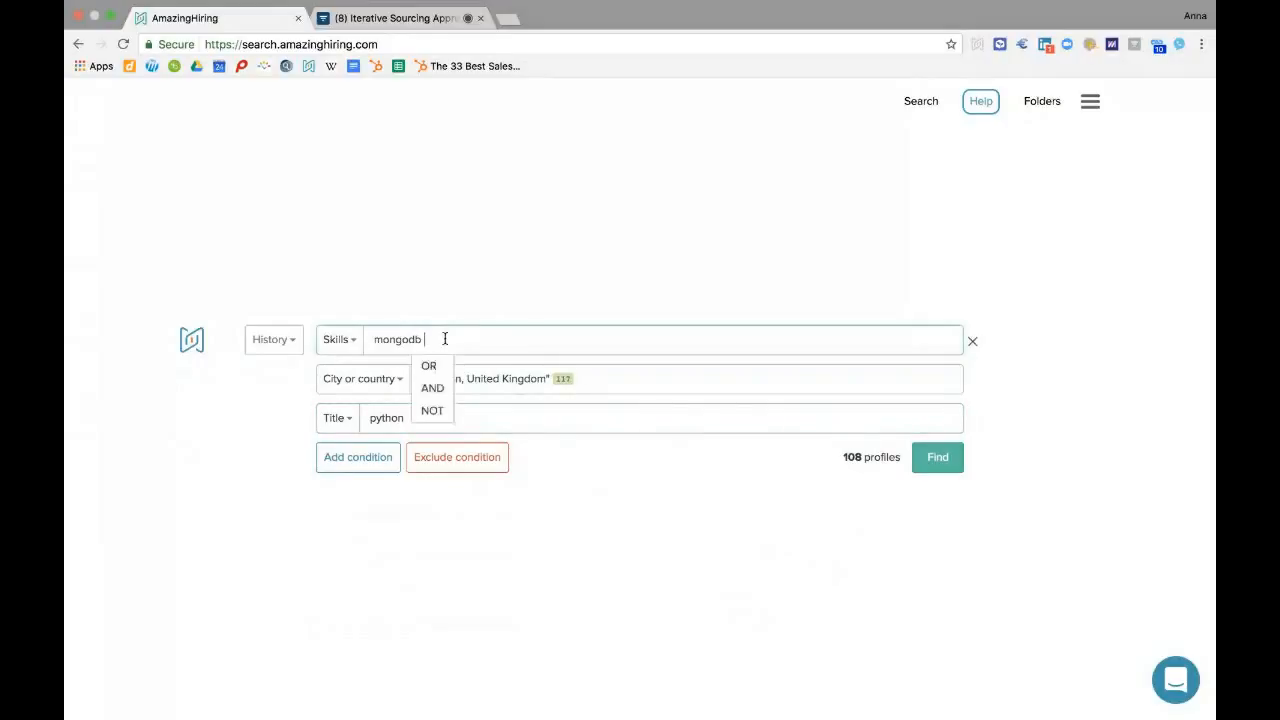
click(440, 386)
text(linux)
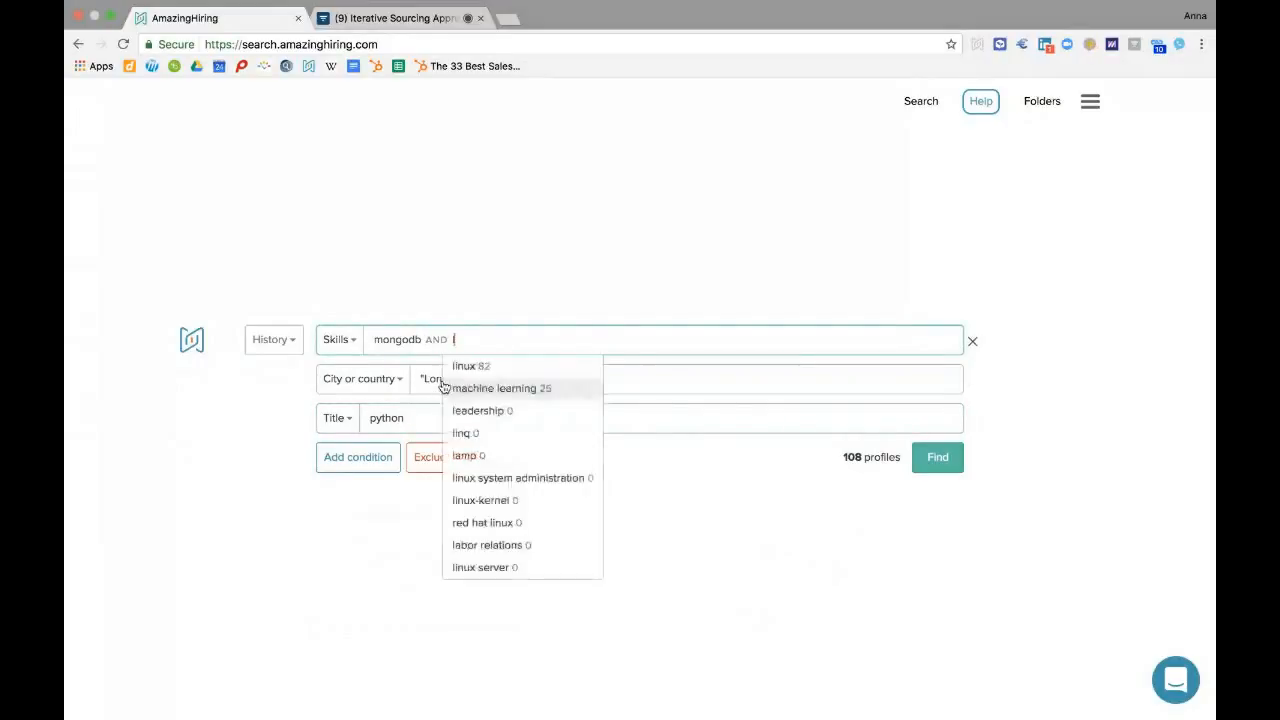
click(508, 366)
click(781, 524)
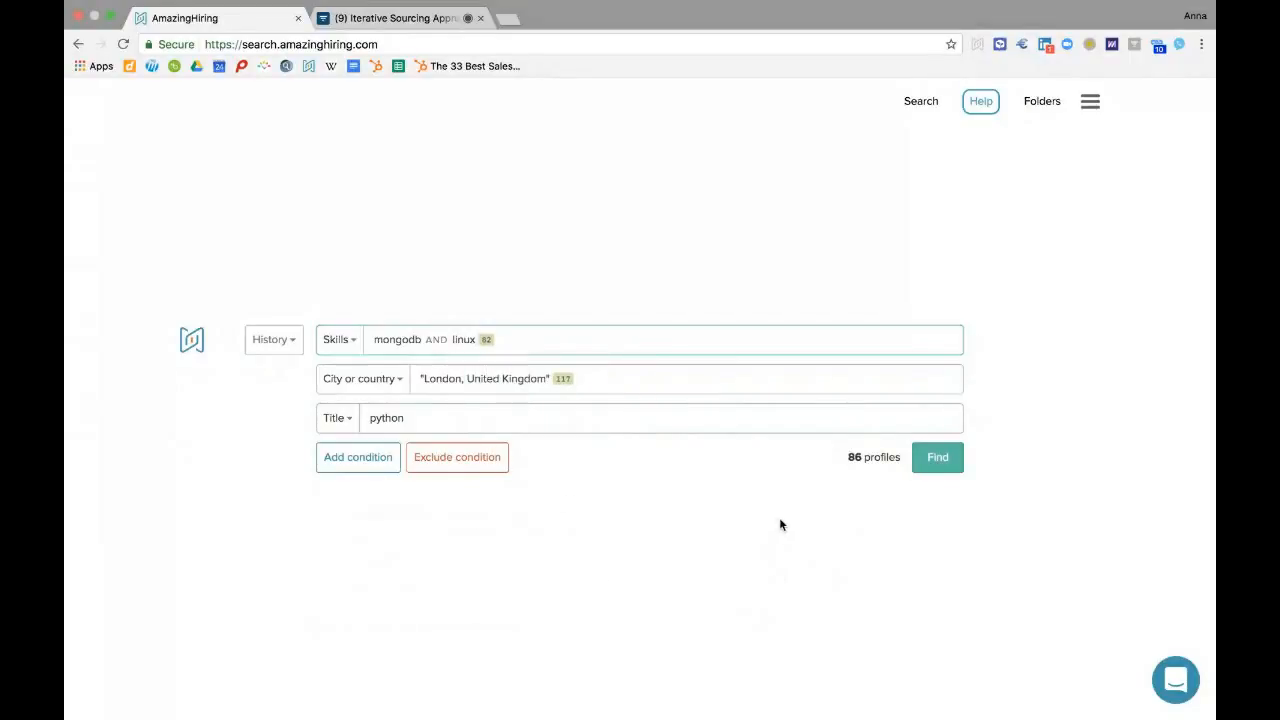
Run the candidate search and skim the list of matching profiles.
click(946, 468)
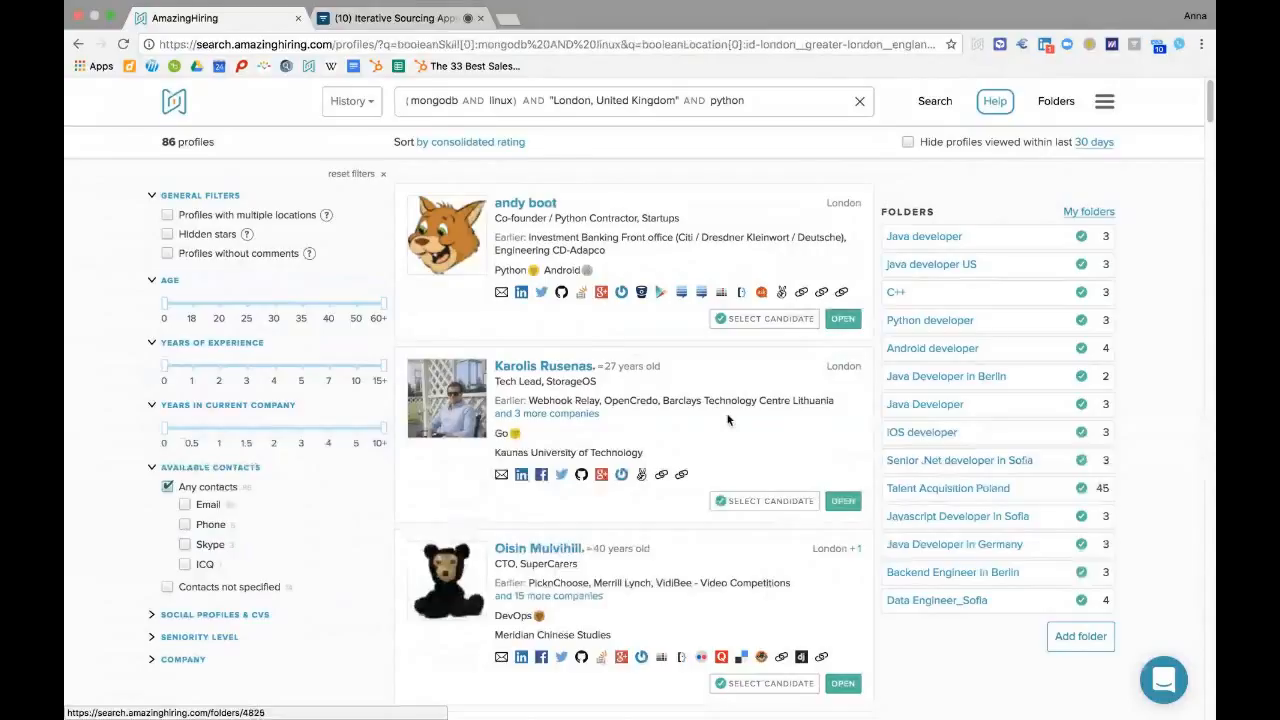
scroll(727, 420, down, 6)
scroll(727, 420, up, 5)
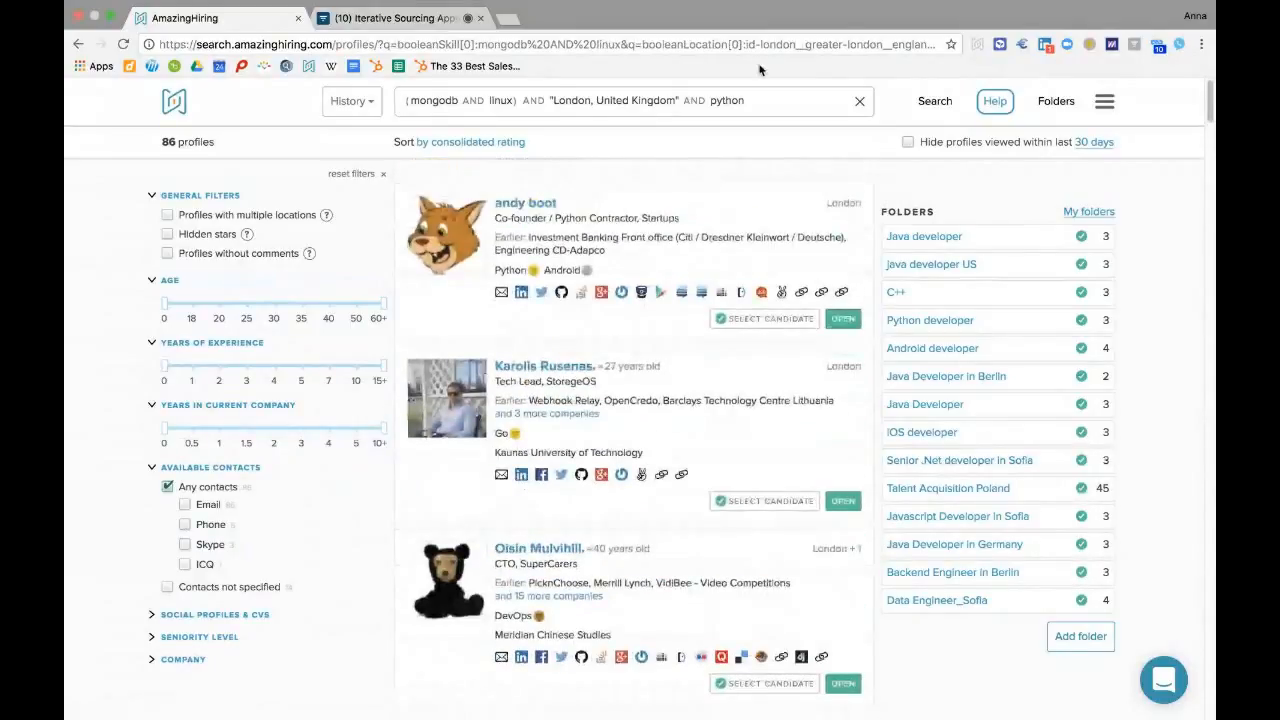
Reopen the search query for editing and change the skills condition to "mongodb NOT linux".
click(767, 103)
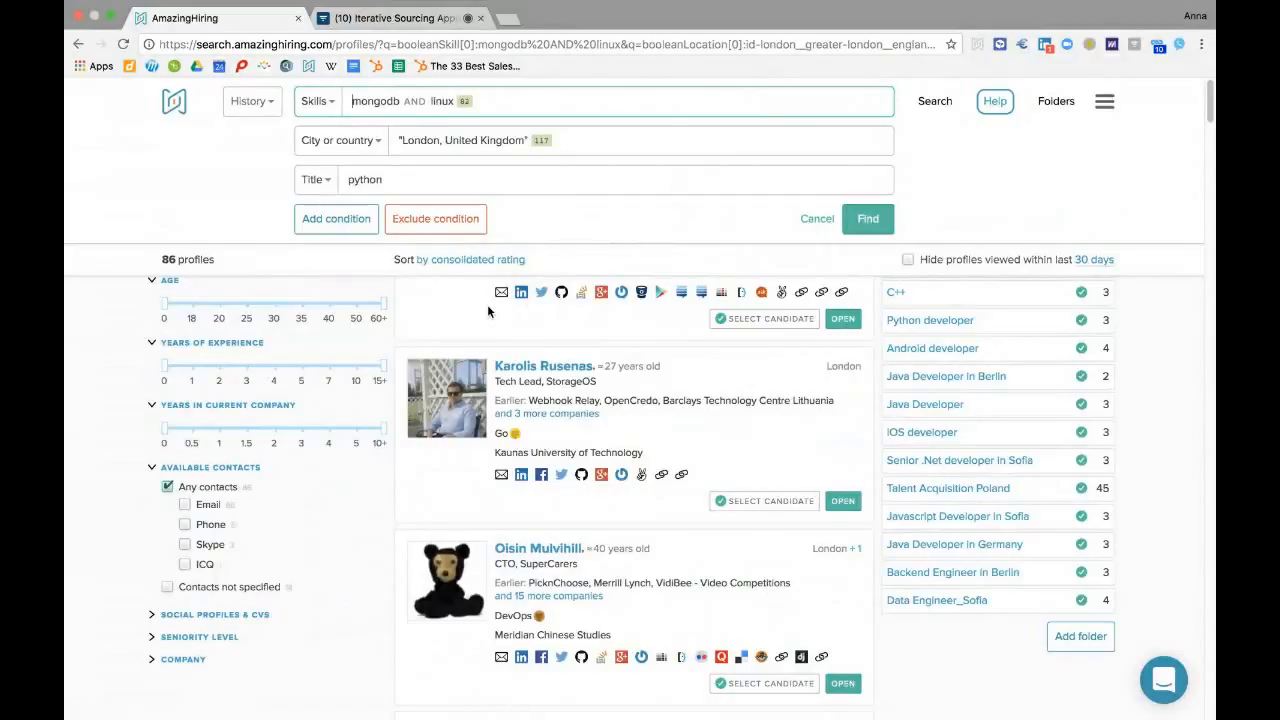
click(425, 110)
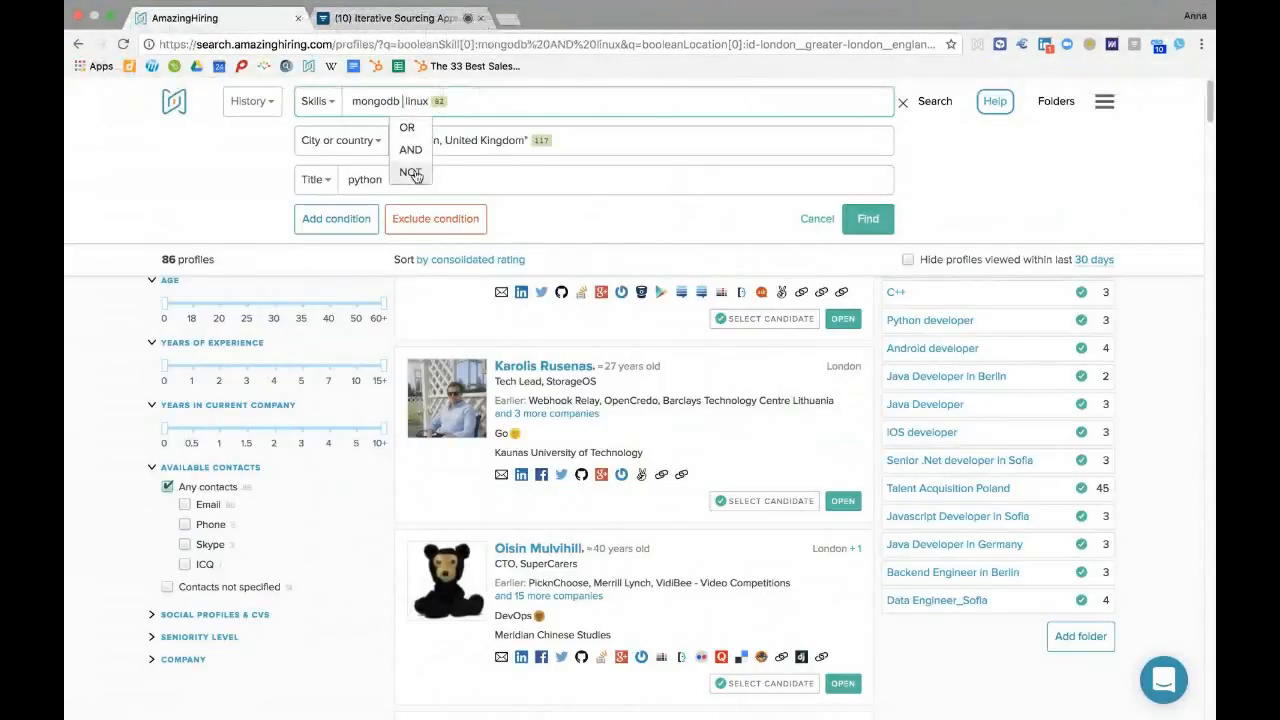
click(411, 173)
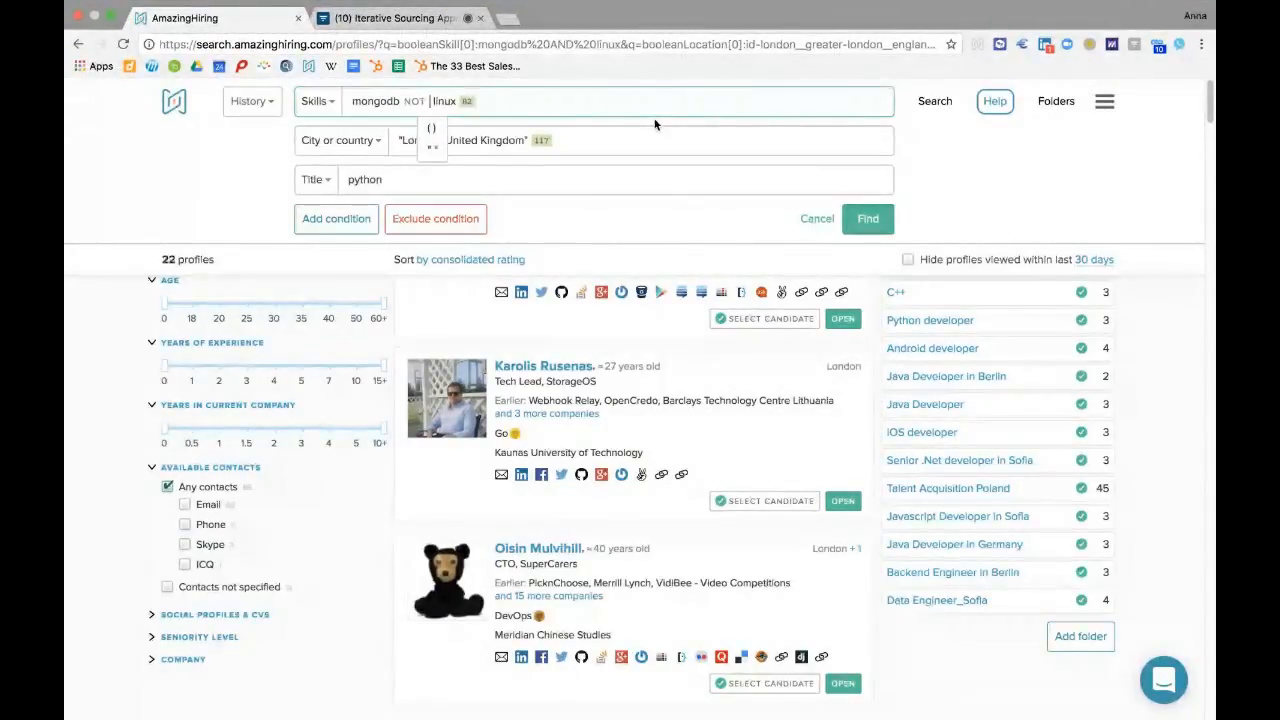
click(257, 264)
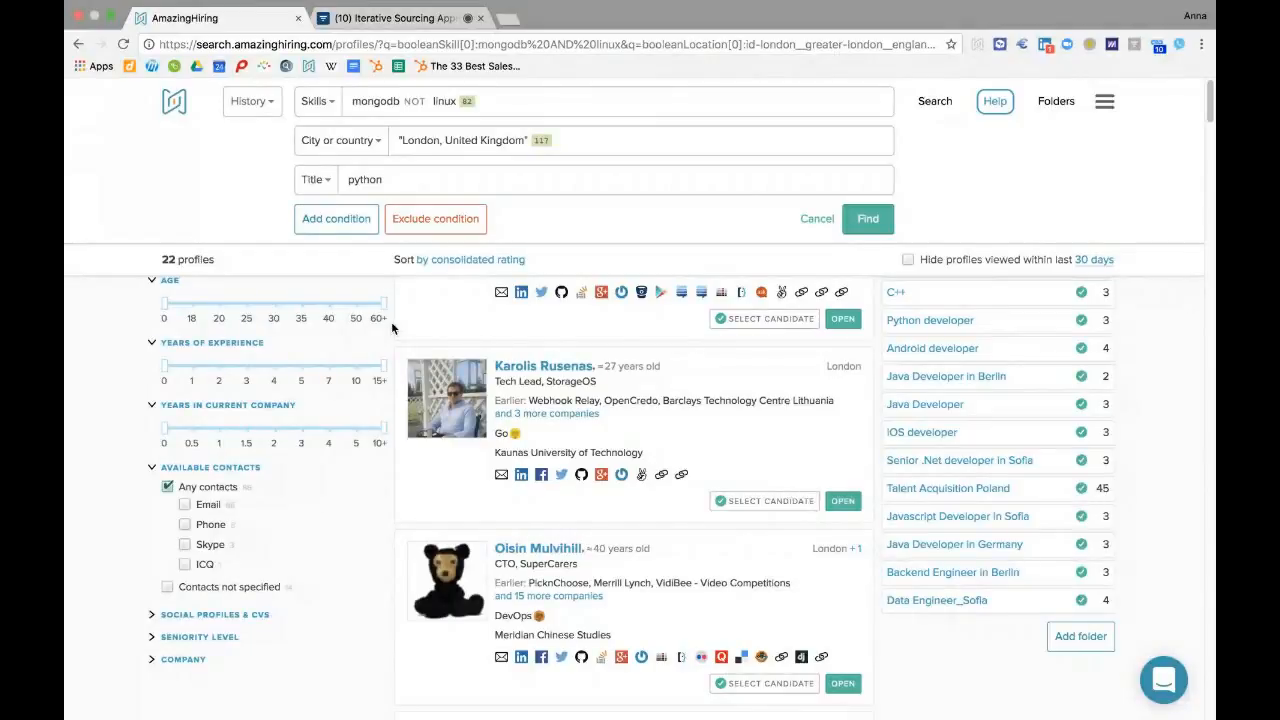
Change the title condition to NOT python AND "software developer".
click(350, 181)
text(NOT)
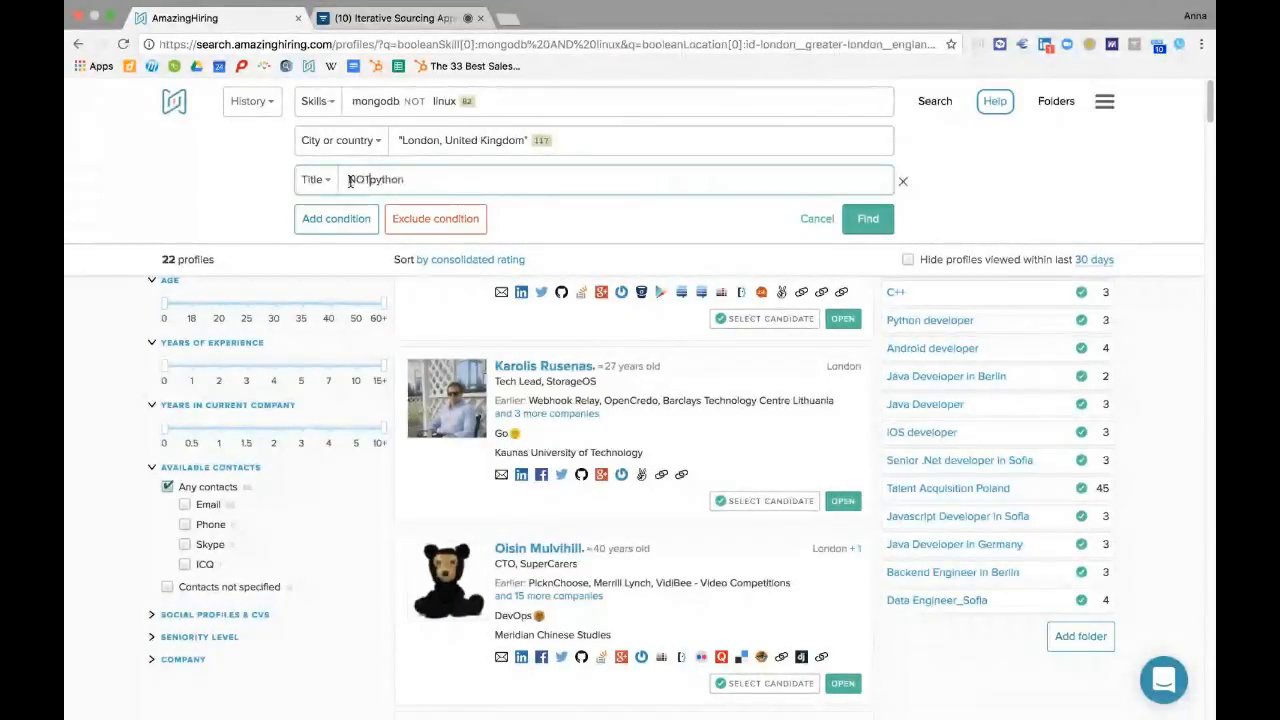
click(418, 179)
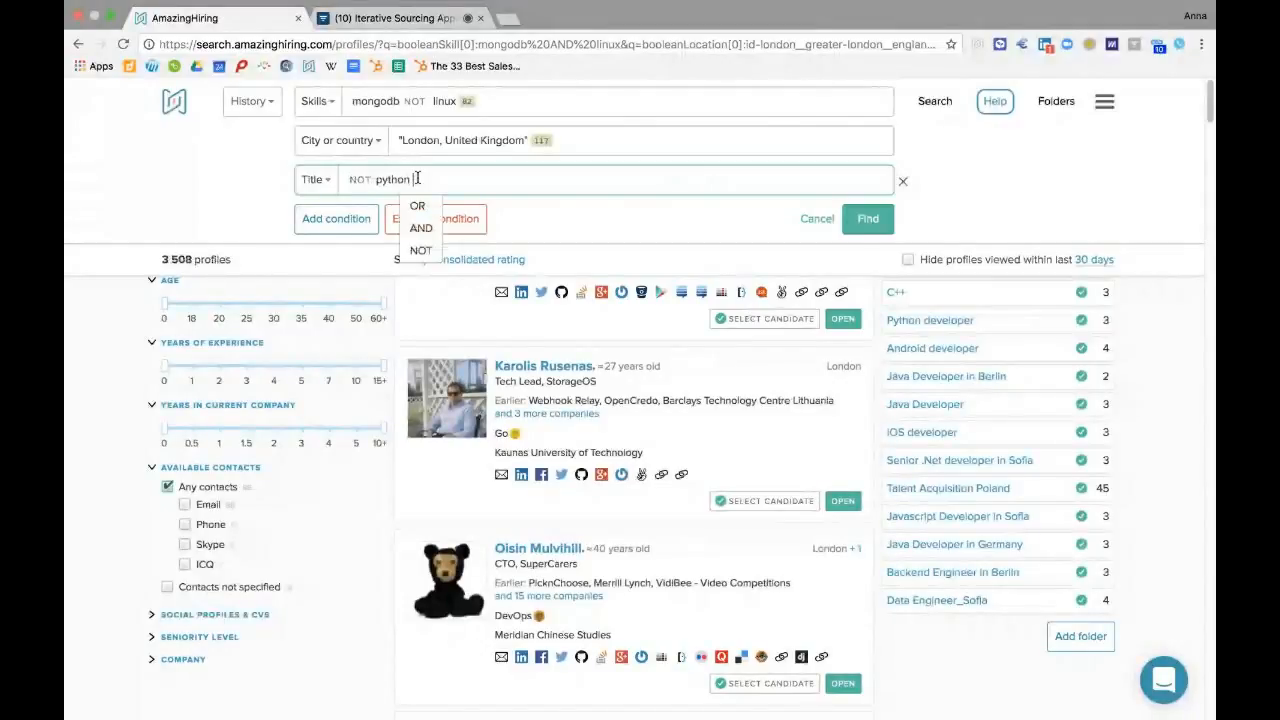
click(420, 230)
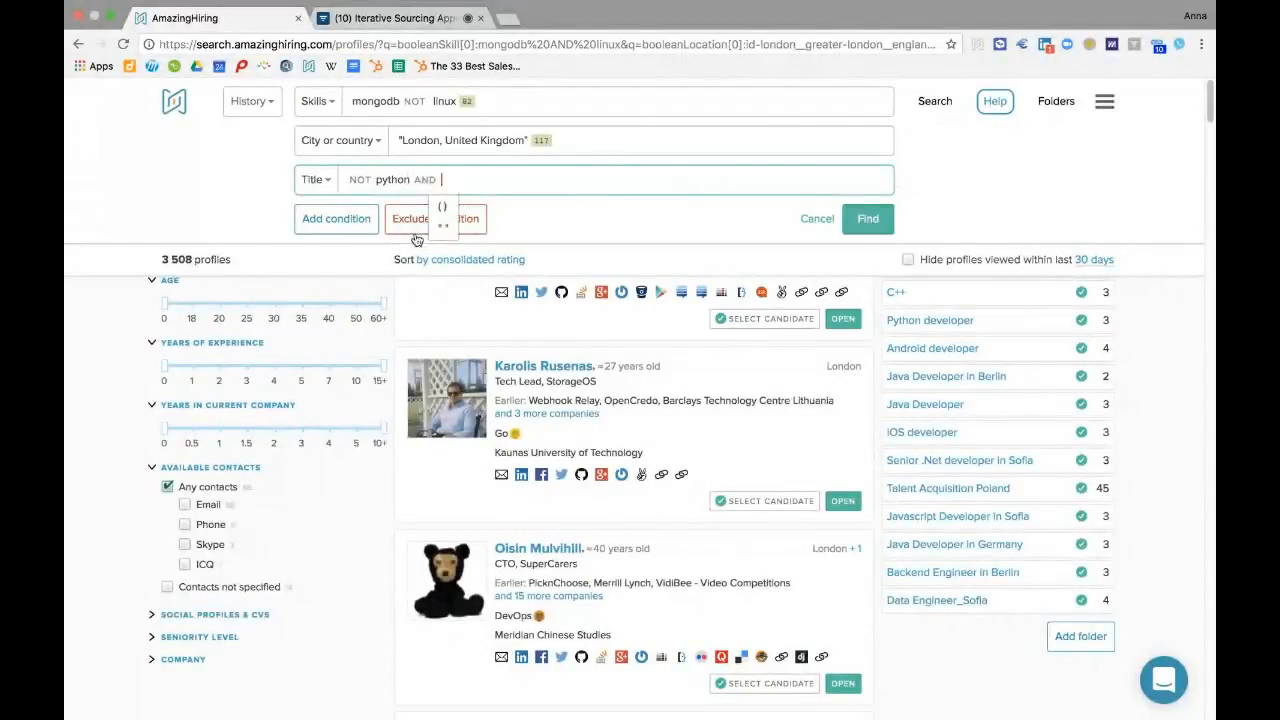
text(d)
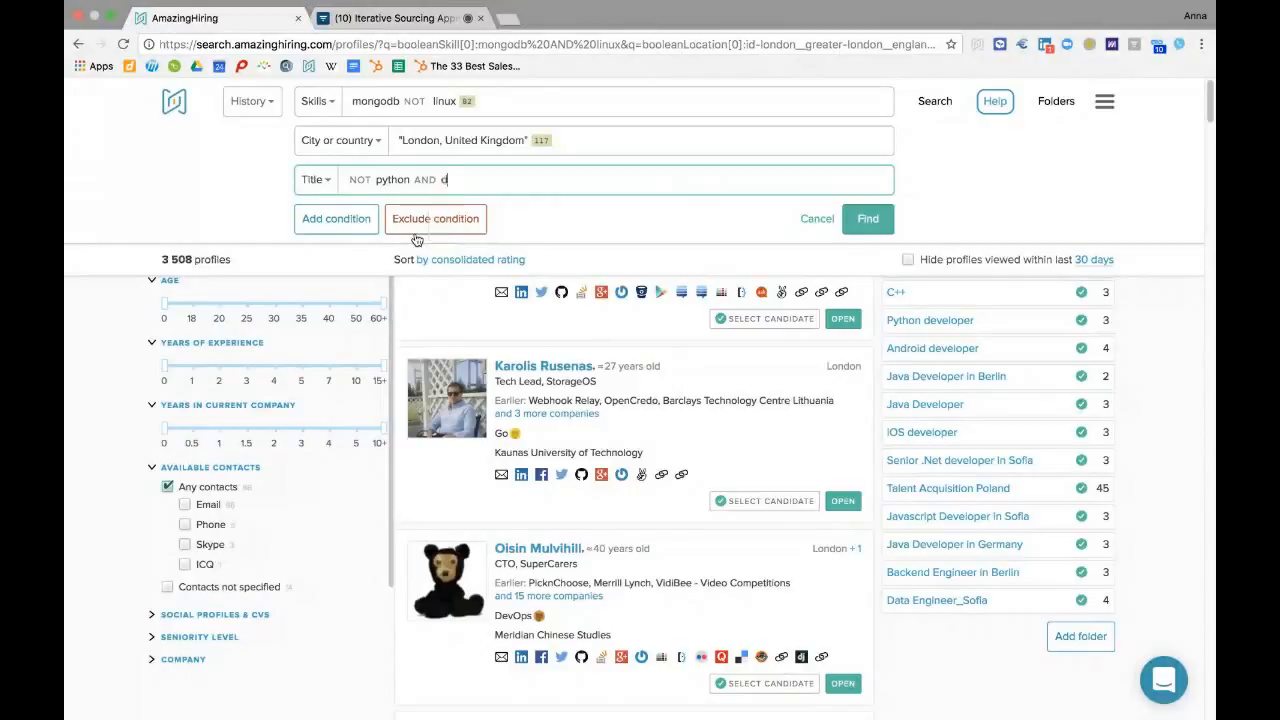
text(eveloper)
click(487, 274)
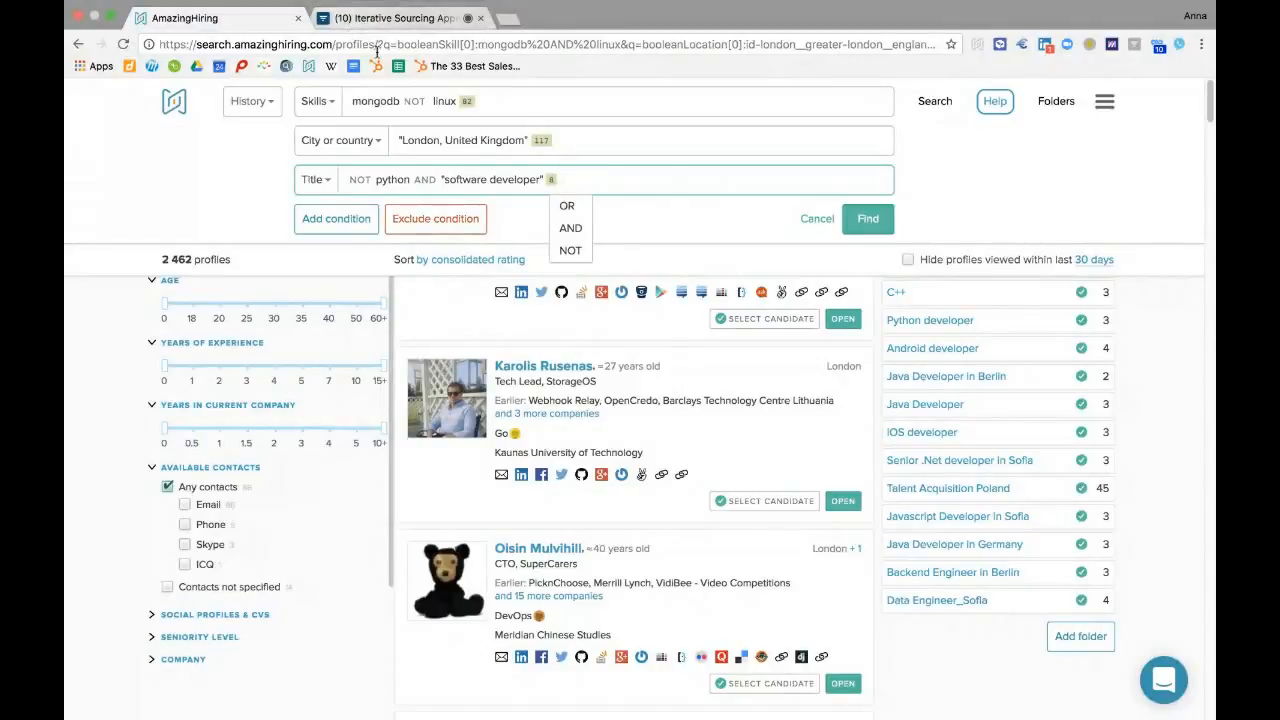
Prepend "python AND" to the skills condition so it requires both python and mongodb without linux.
click(352, 101)
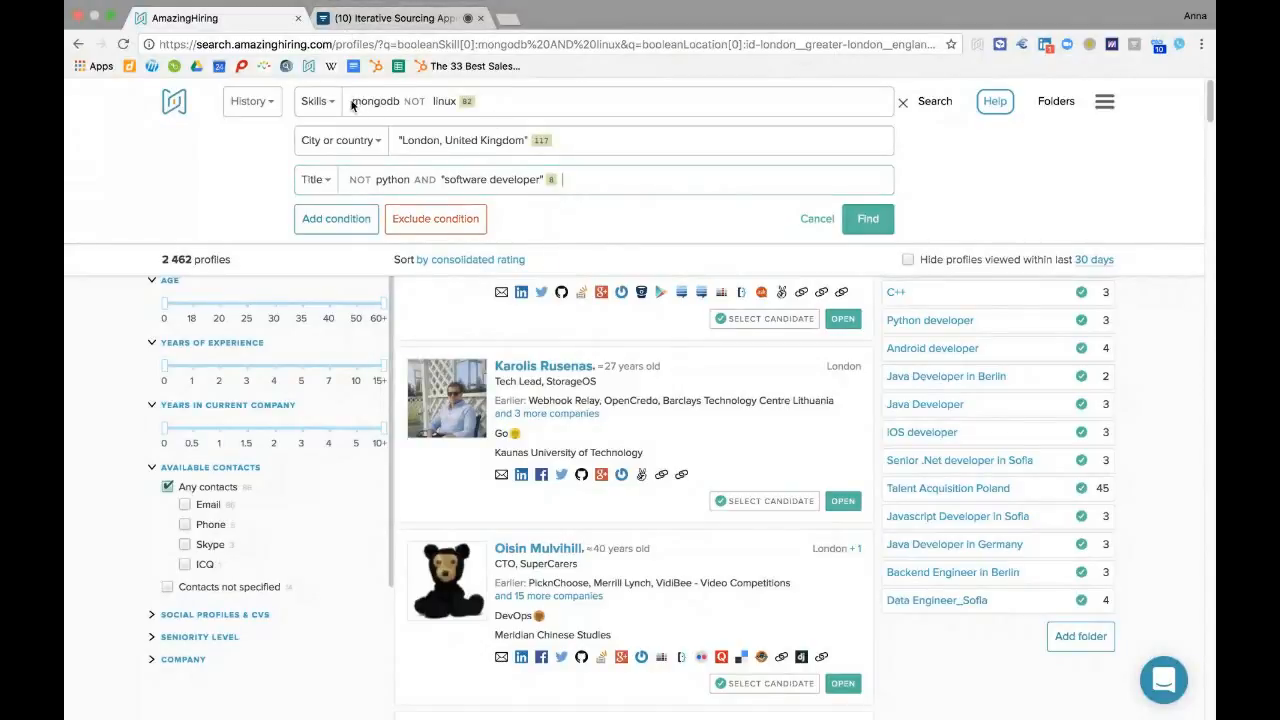
text(python)
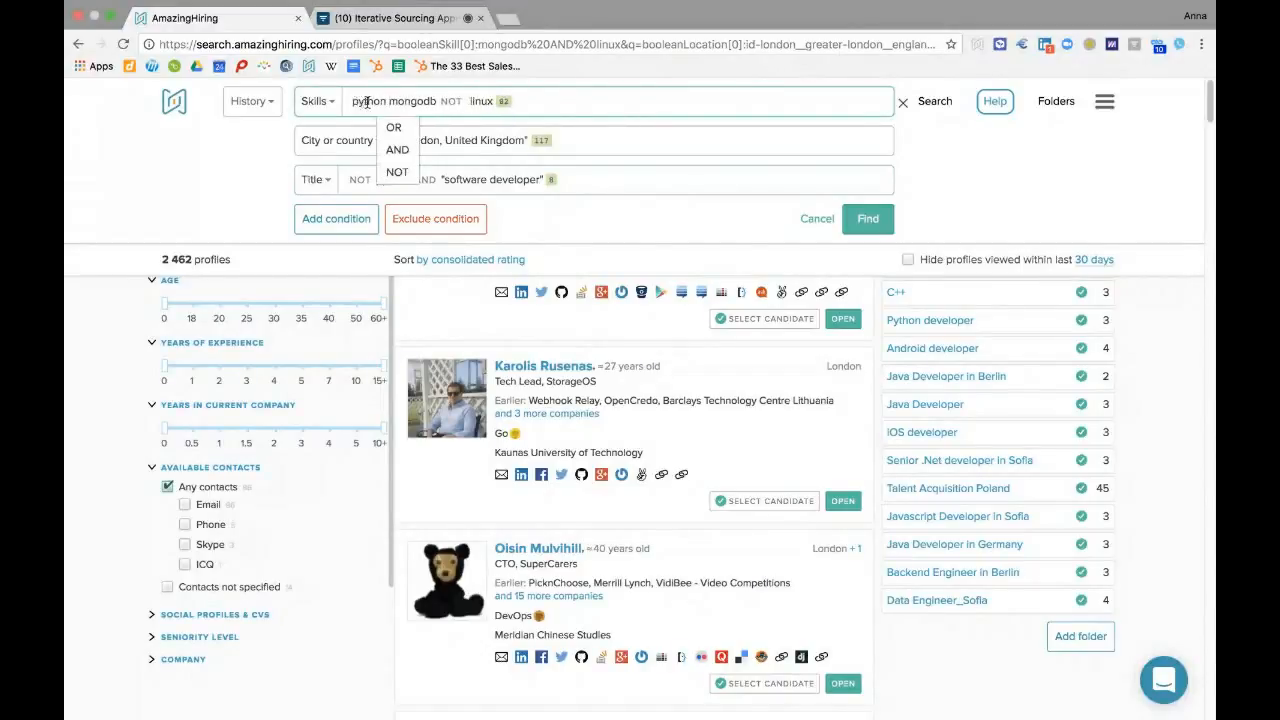
click(397, 149)
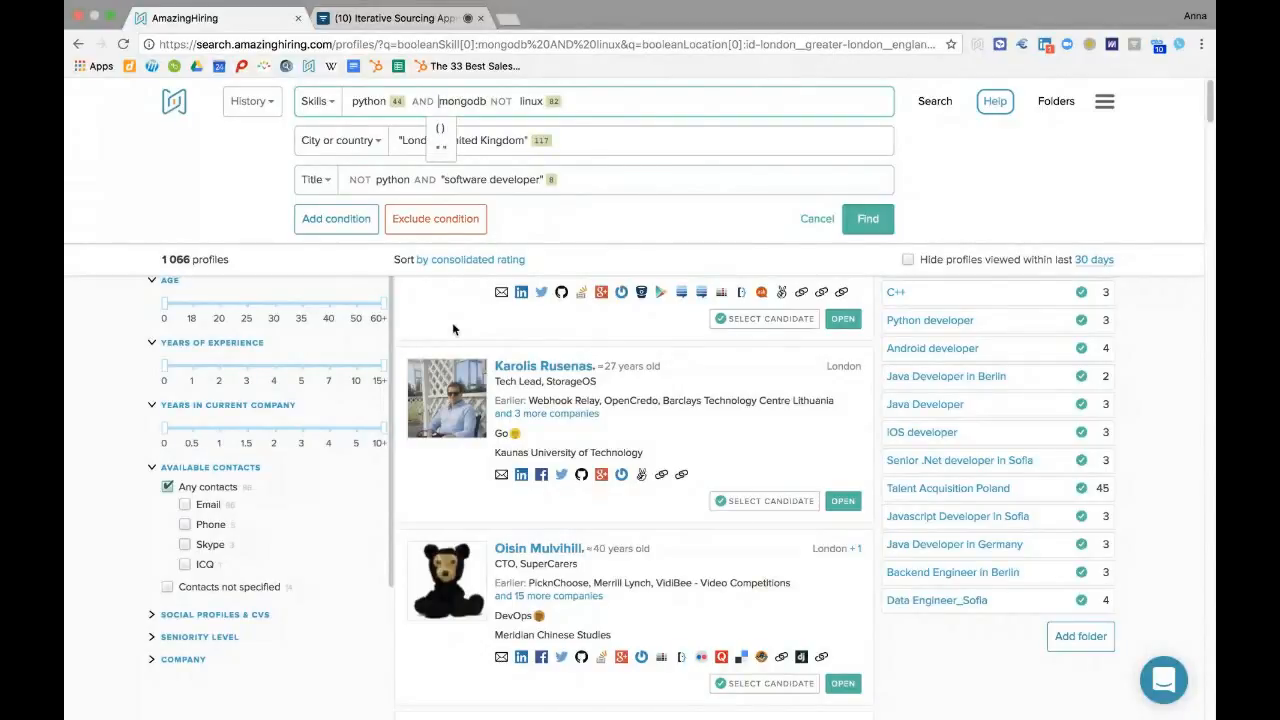
Review the list of synonyms included for the python skill.
click(399, 104)
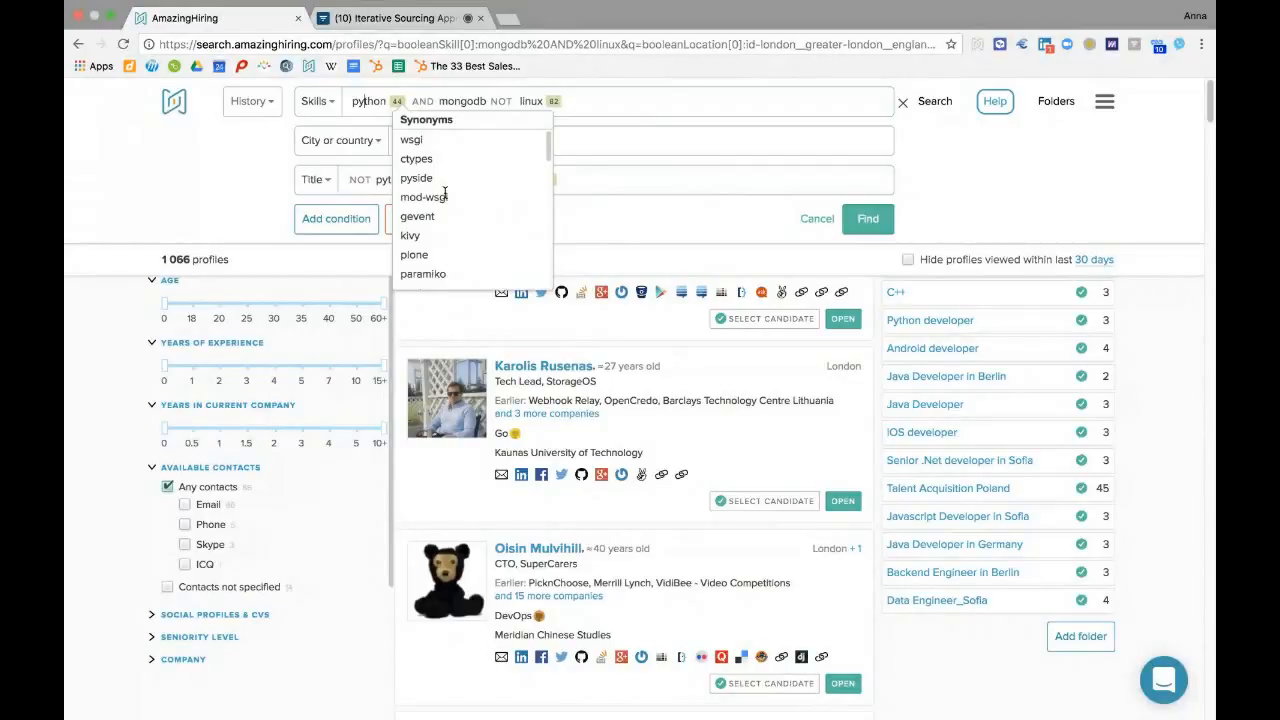
scroll(445, 193, down, 10)
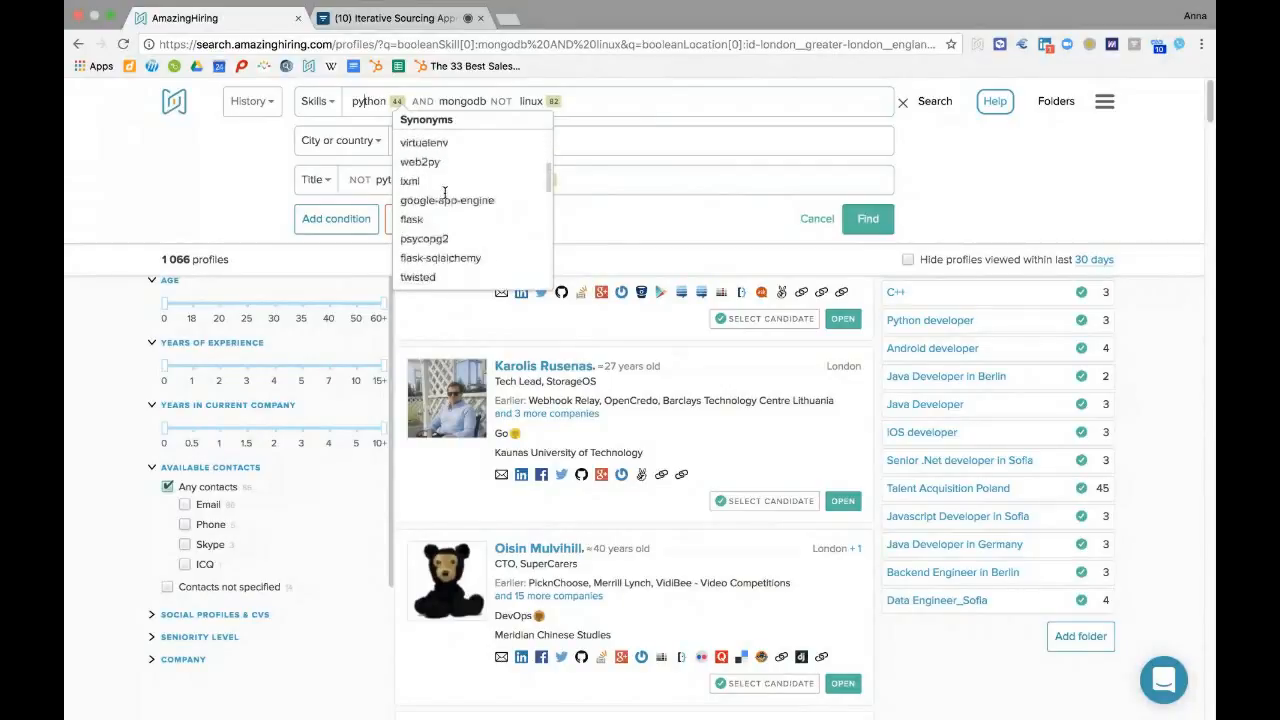
scroll(445, 193, up, 5)
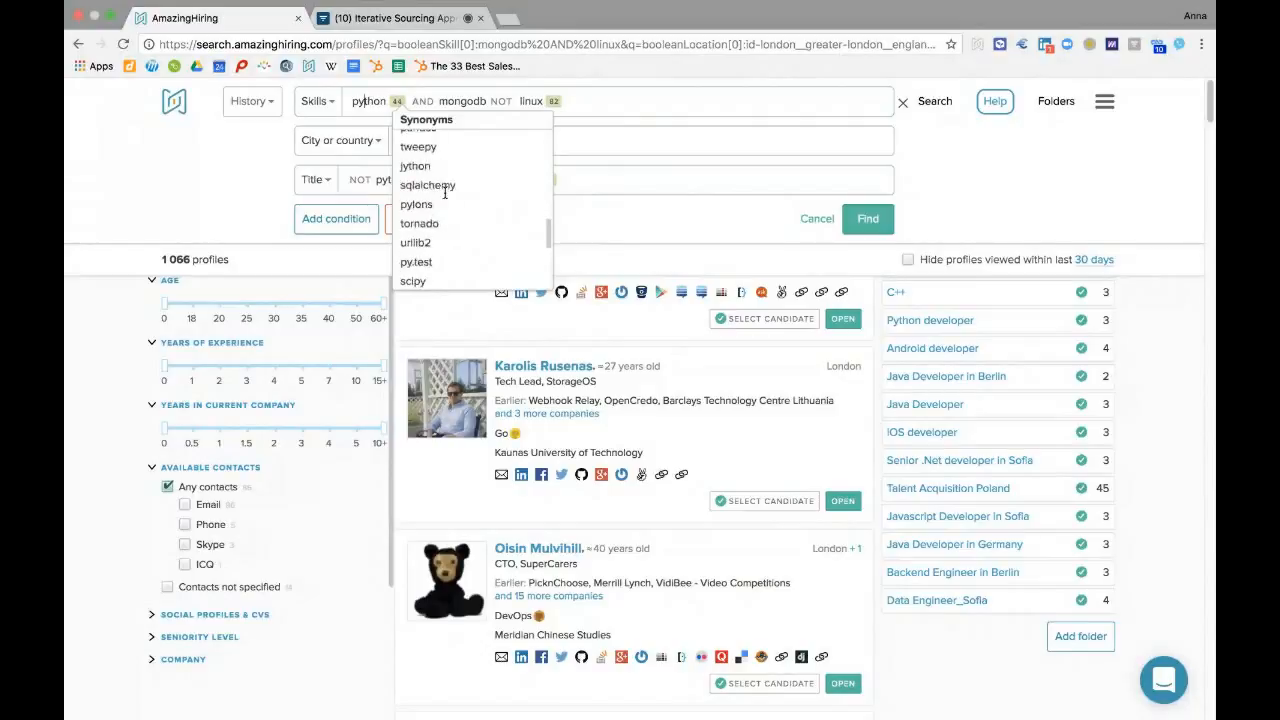
scroll(445, 193, up, 2)
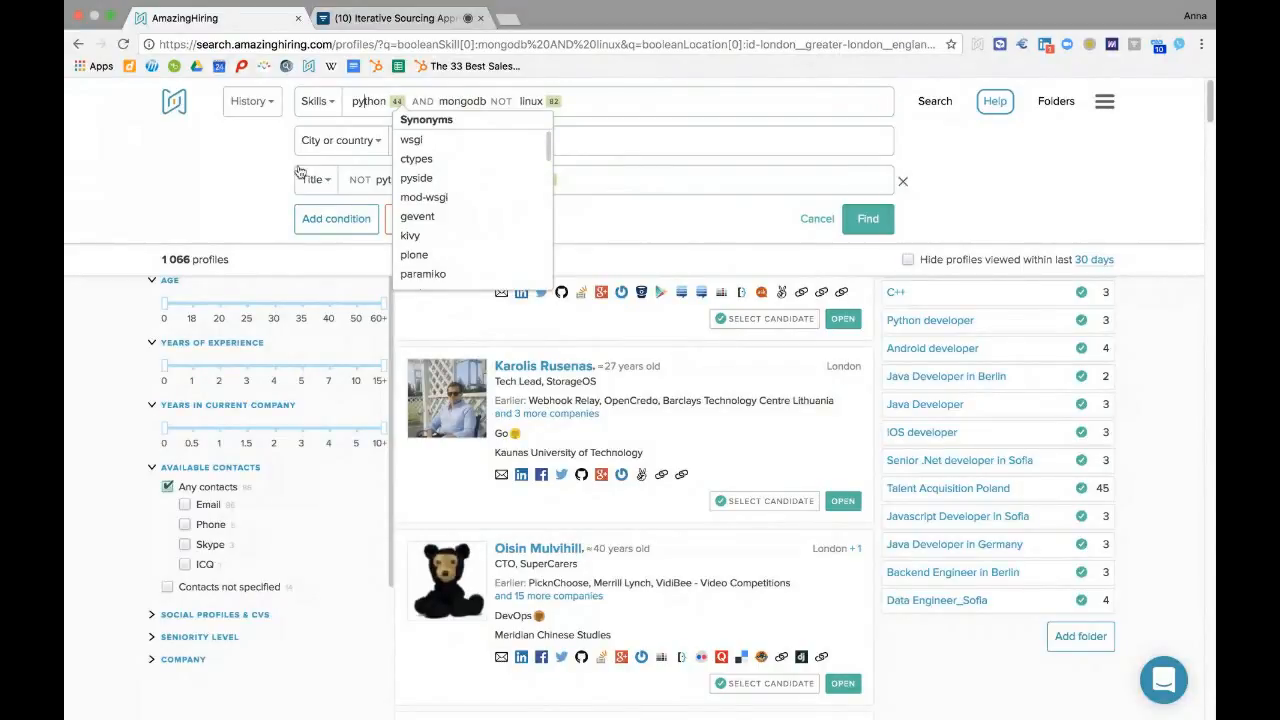
click(713, 212)
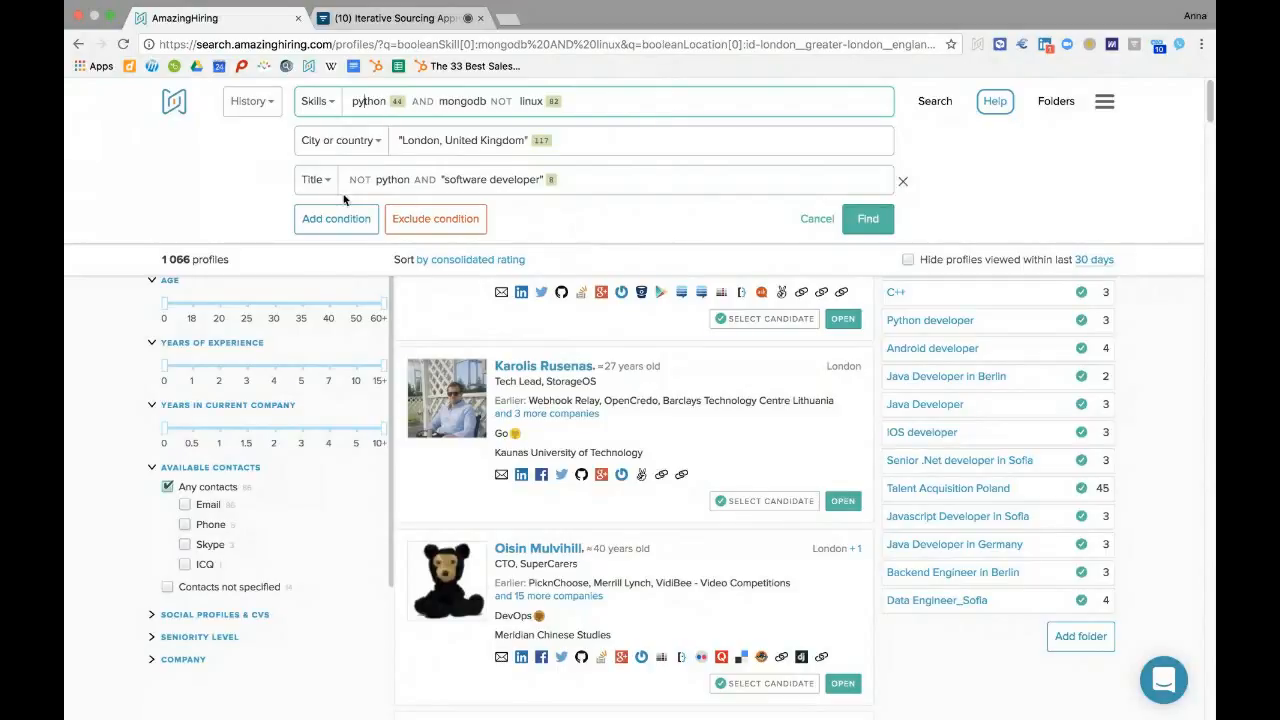
Replace the AND operator before "software developer" in the title condition with NOT.
click(437, 178)
key(BackSpace)
key(BackSpace)
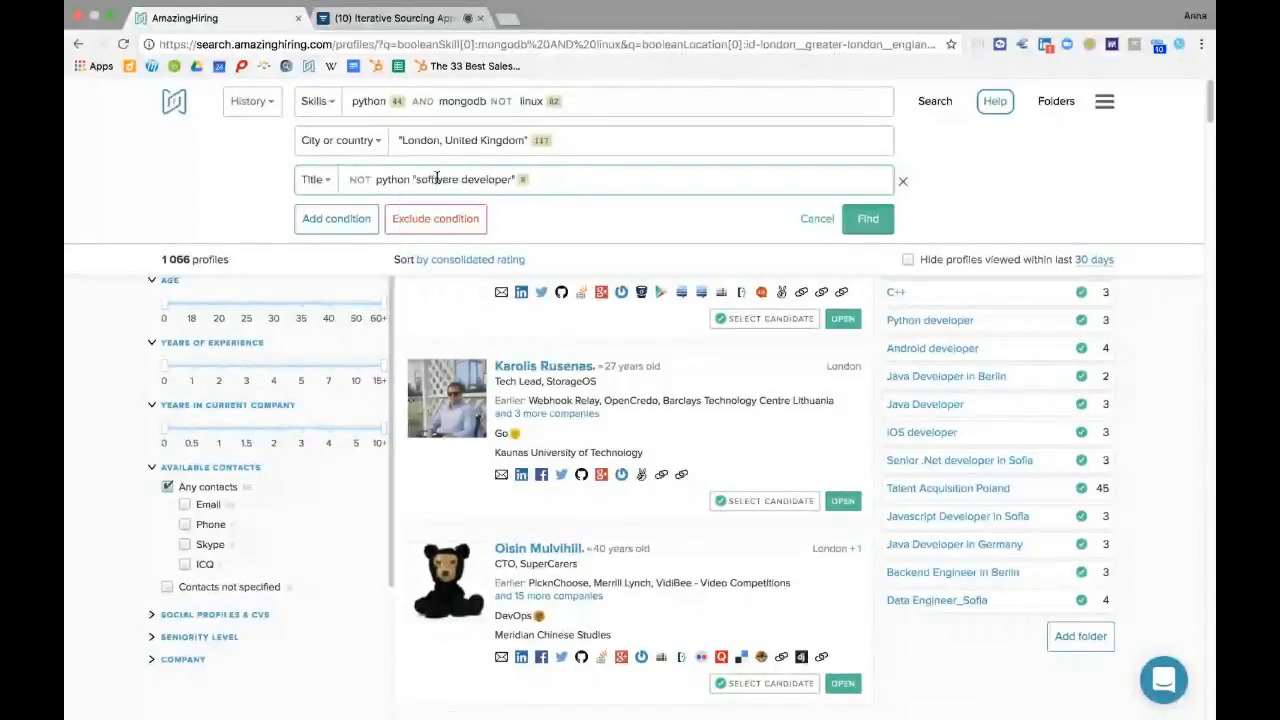
text(NOT)
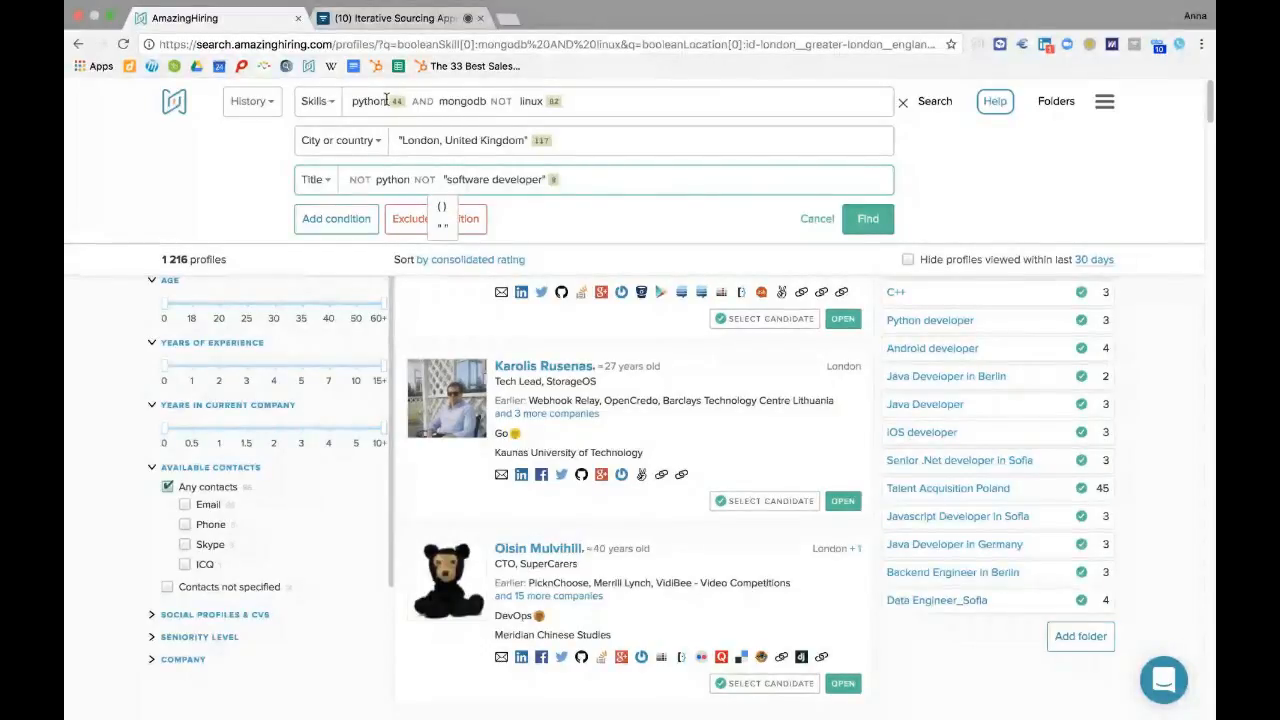
Replace "python AND" in the skills condition with NOT so that mongodb and linux are both excluded.
click(417, 121)
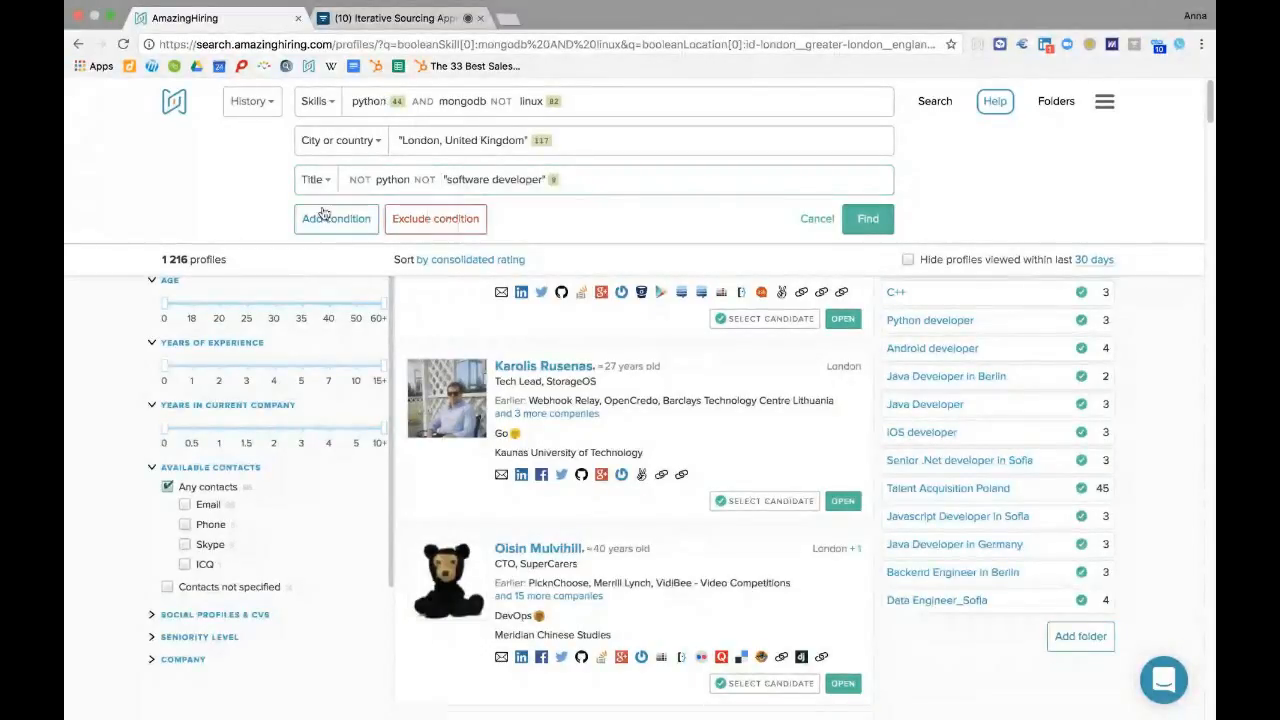
drag(435, 102, 324, 105)
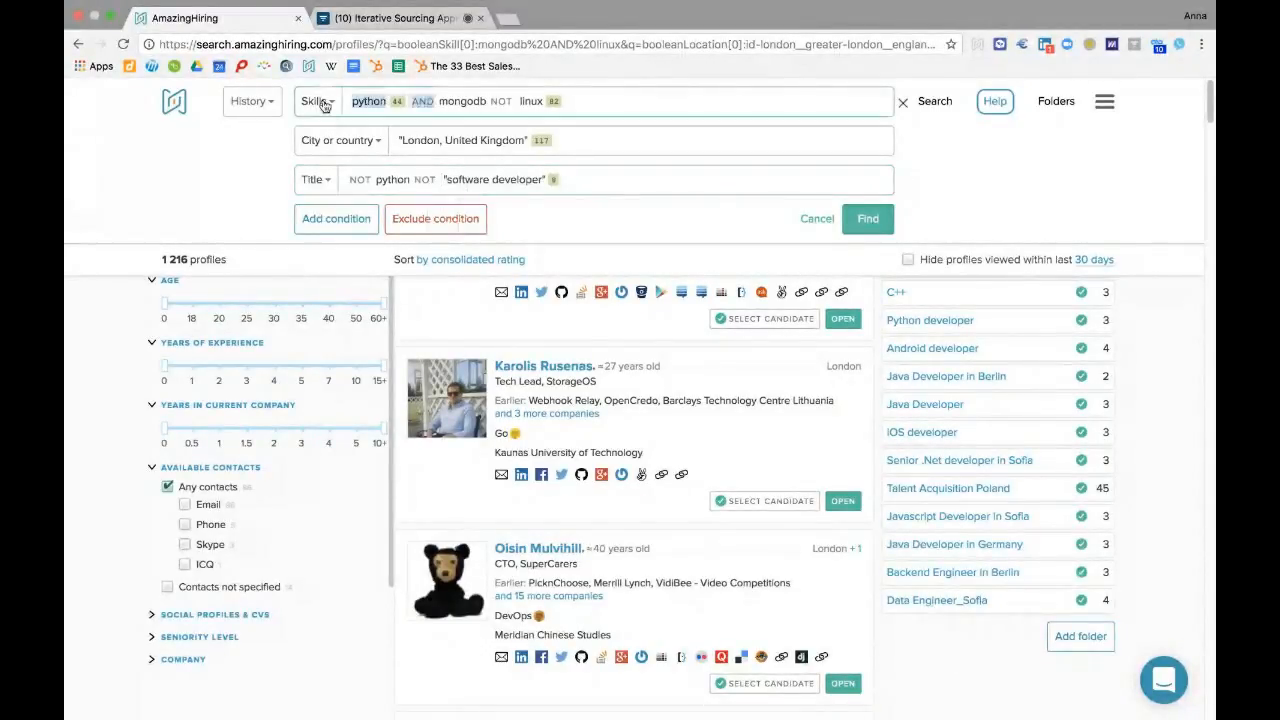
key(BackSpace)
text(NOT)
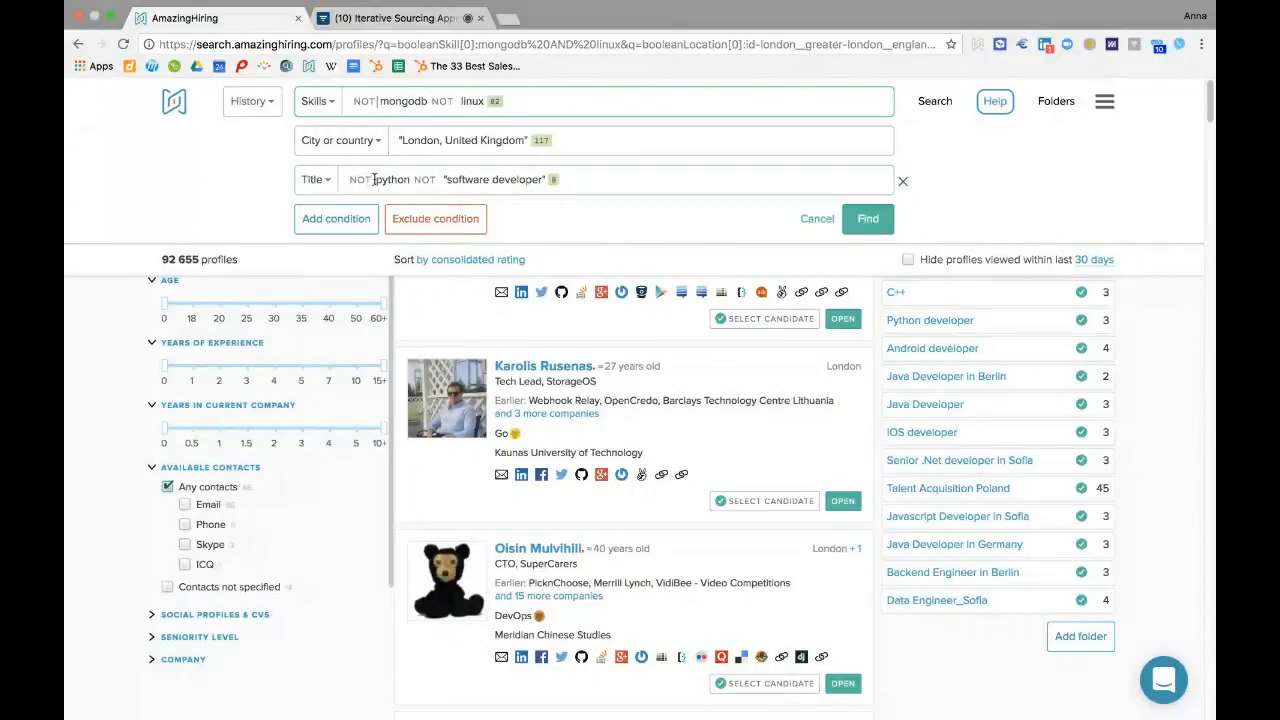
Reduce the title condition to python only by removing the leading NOT and the NOT "software developer" part.
click(344, 183)
key(BackSpace)
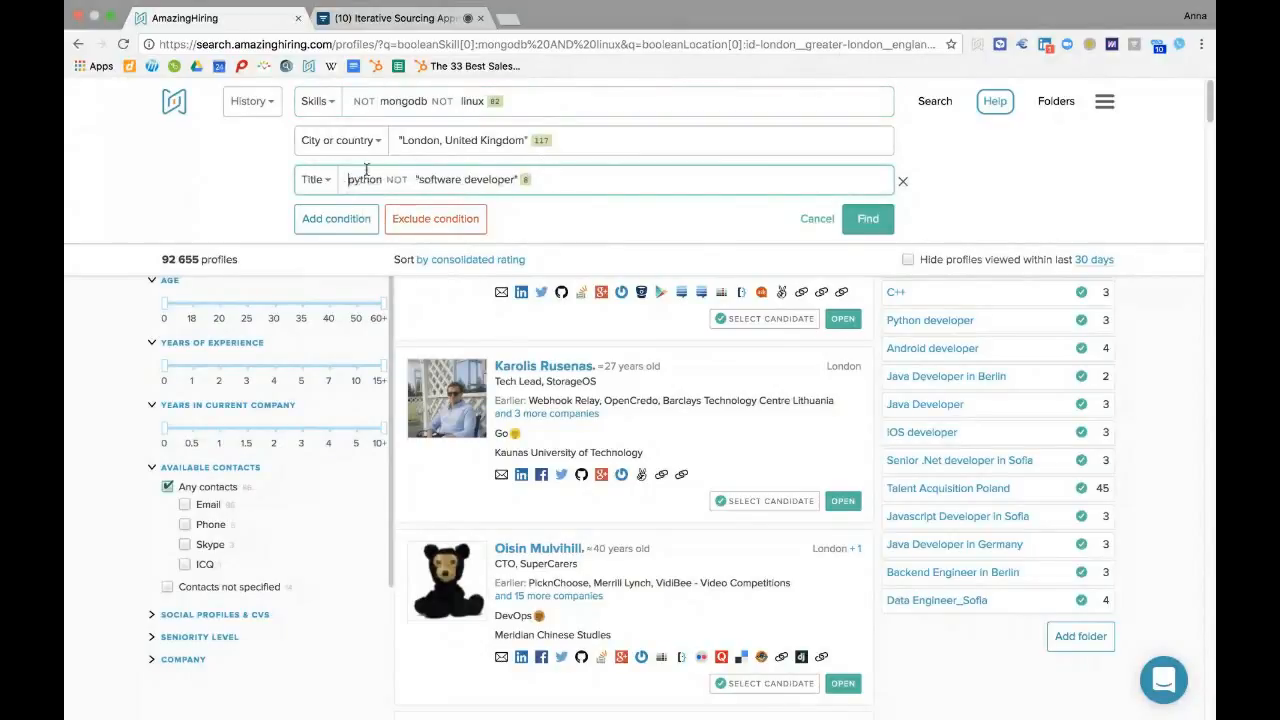
click(577, 175)
drag(577, 175, 387, 179)
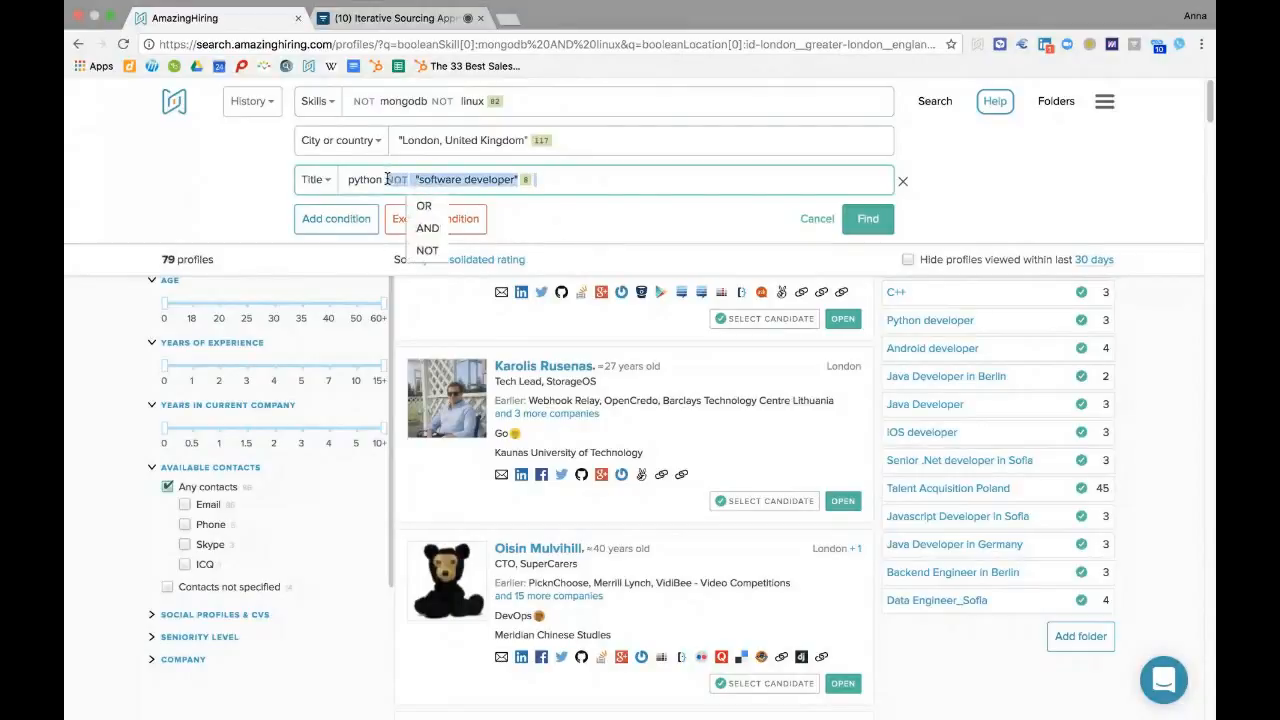
key(BackSpace)
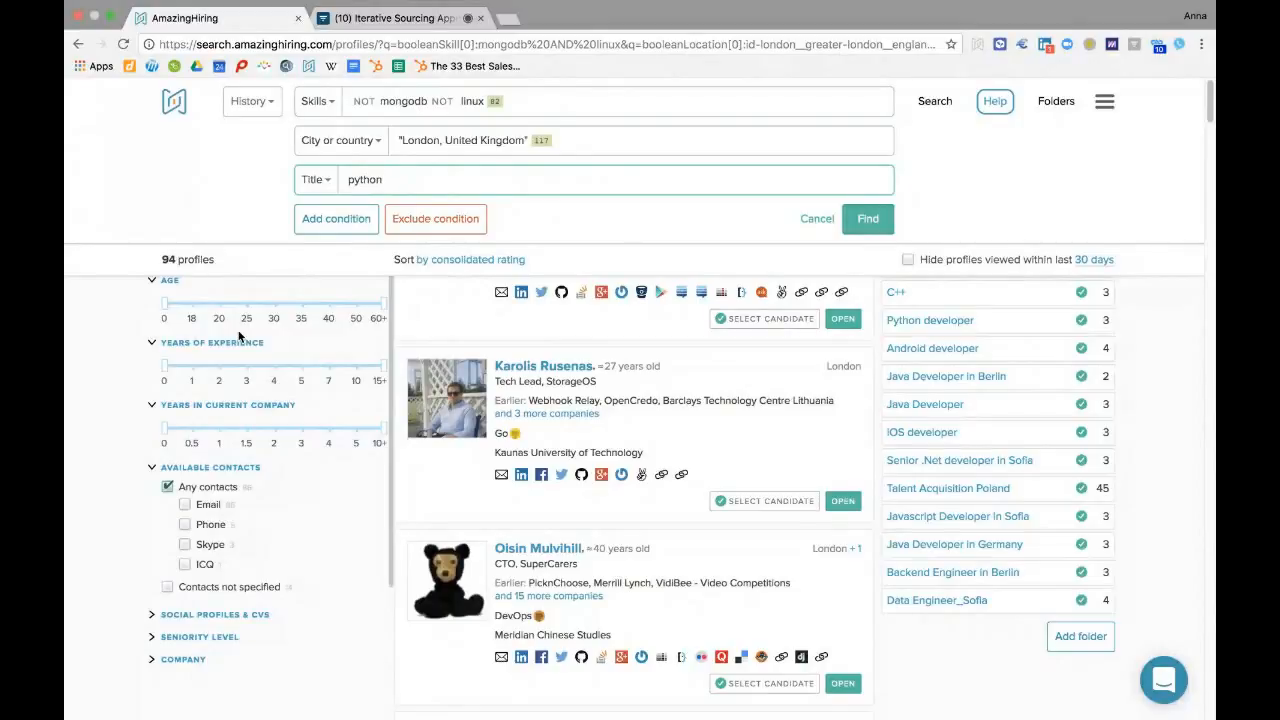
scroll(228, 294, up, 1)
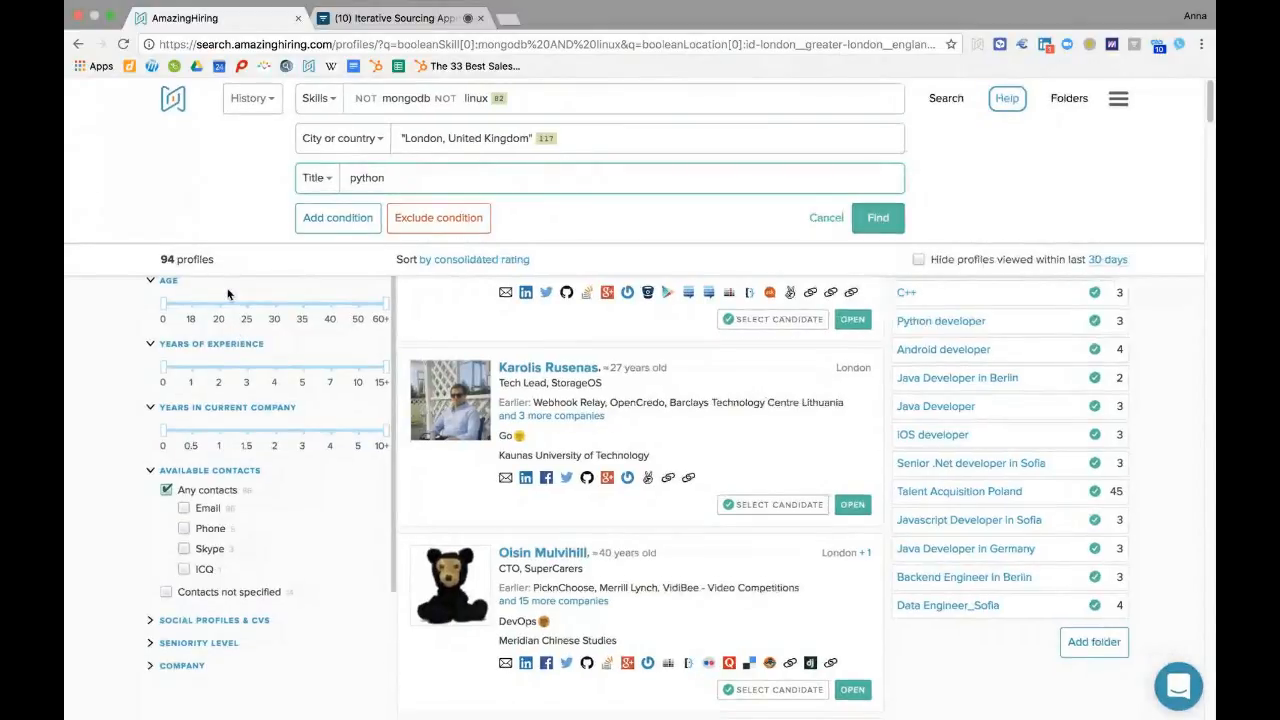
scroll(228, 294, up, 5)
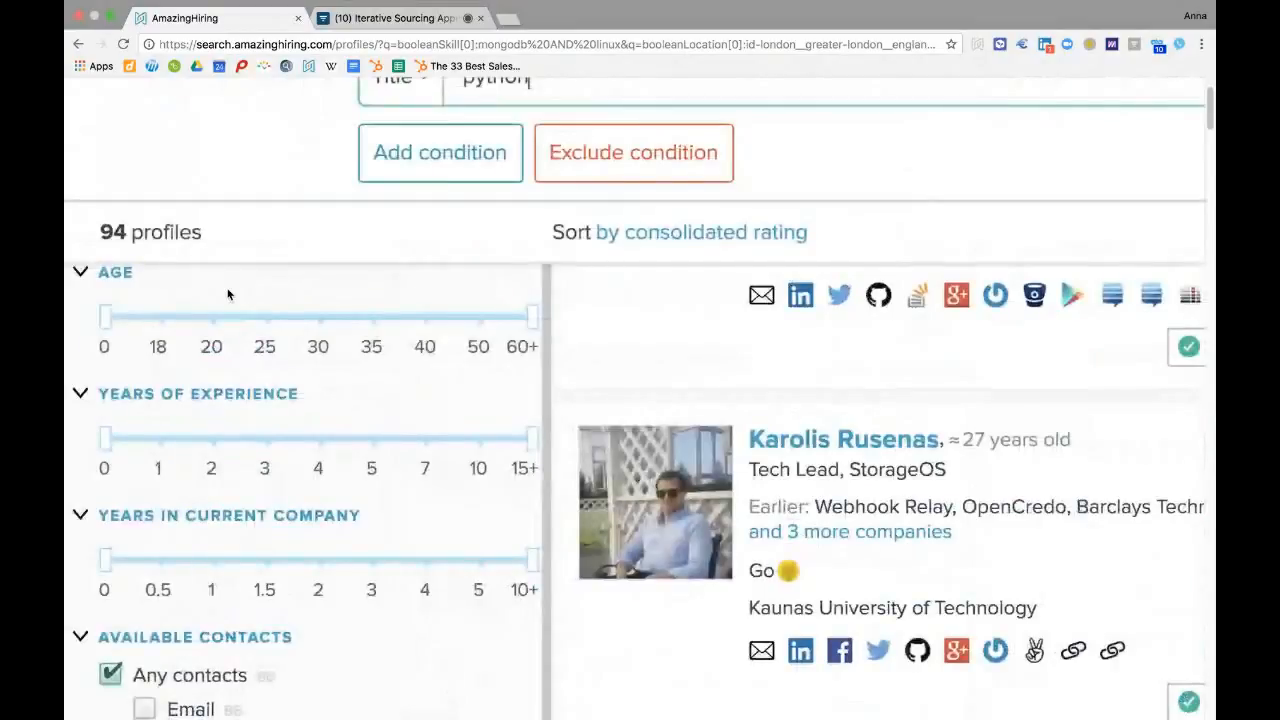
scroll(258, 207, down, 5)
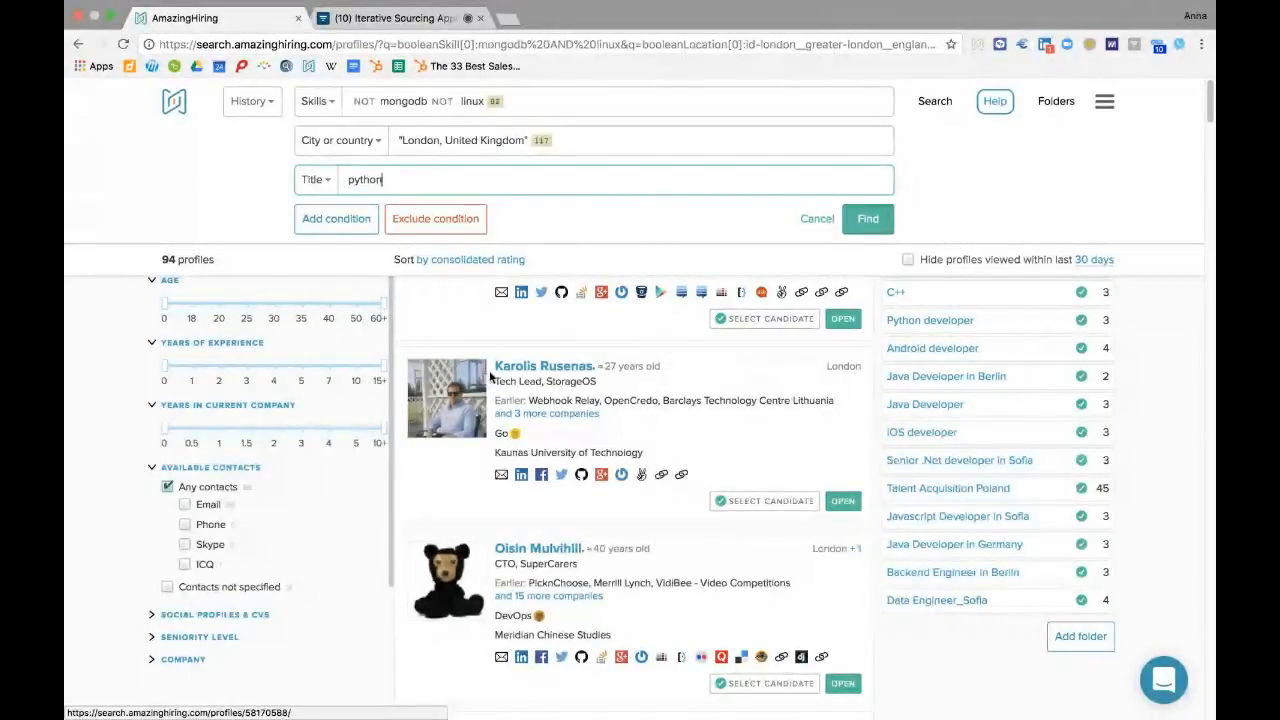
Change the title condition to NOT python AND "software developer".
click(349, 181)
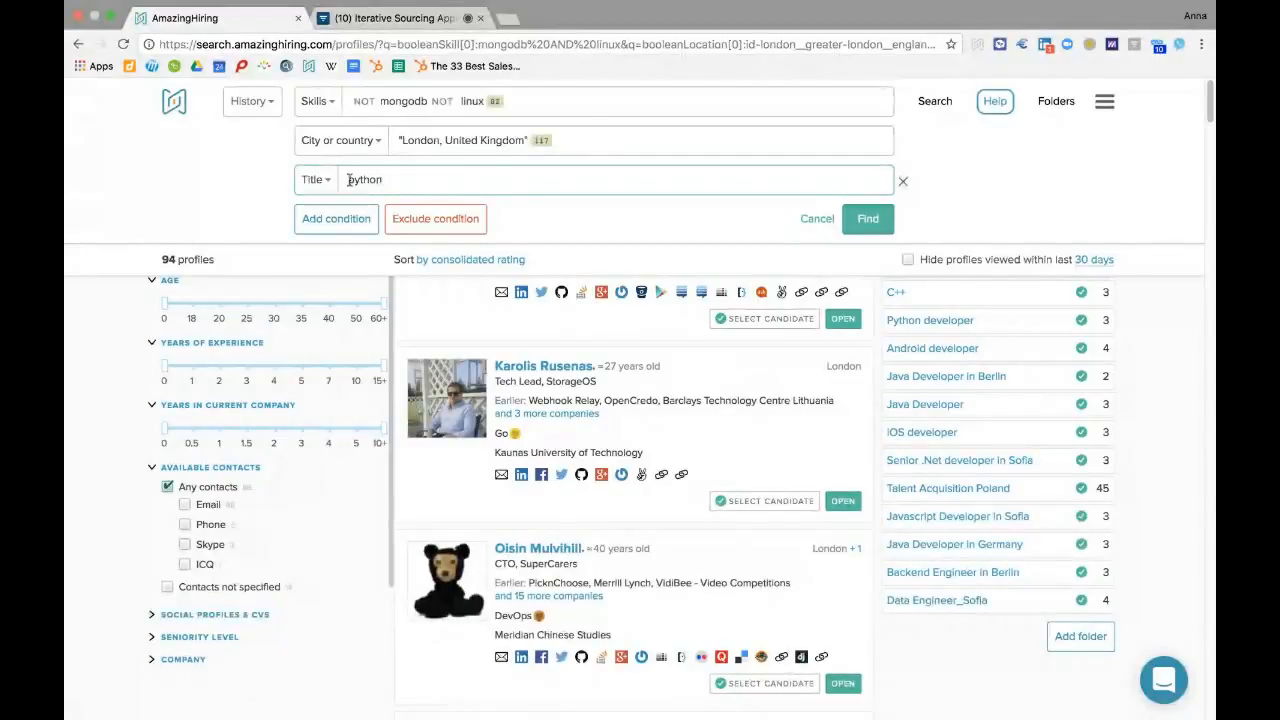
text(NOT)
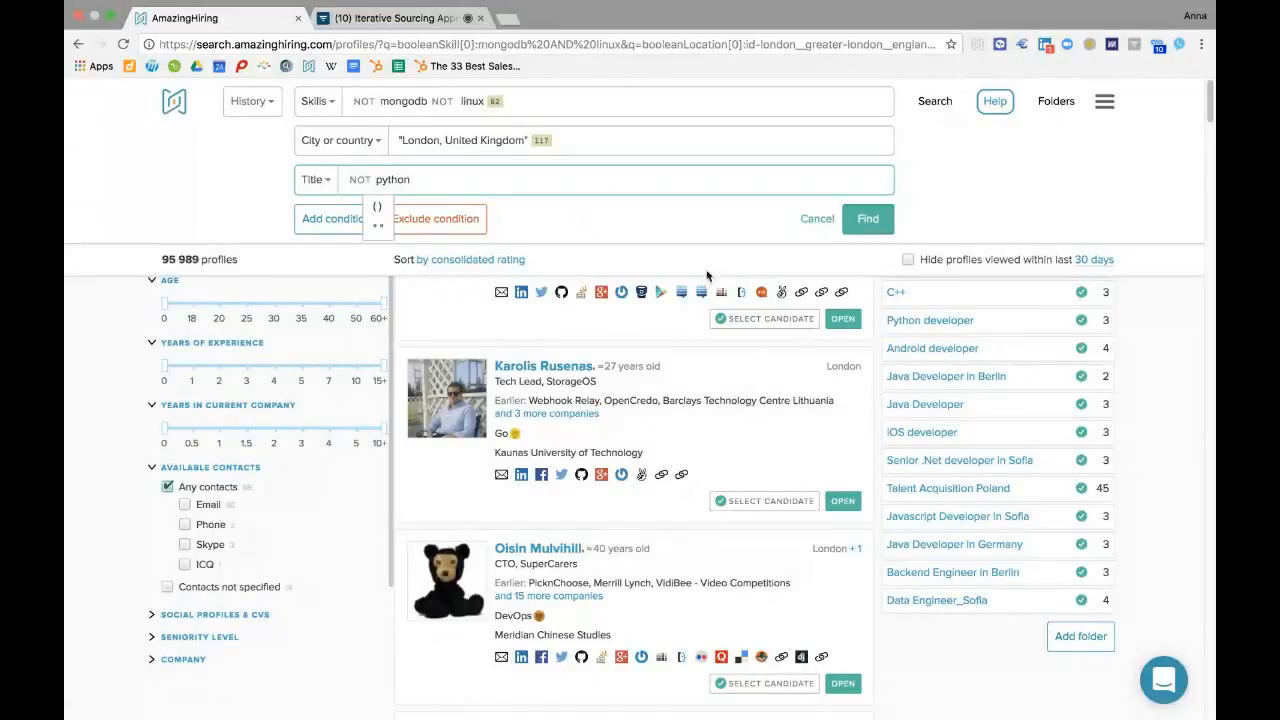
click(434, 176)
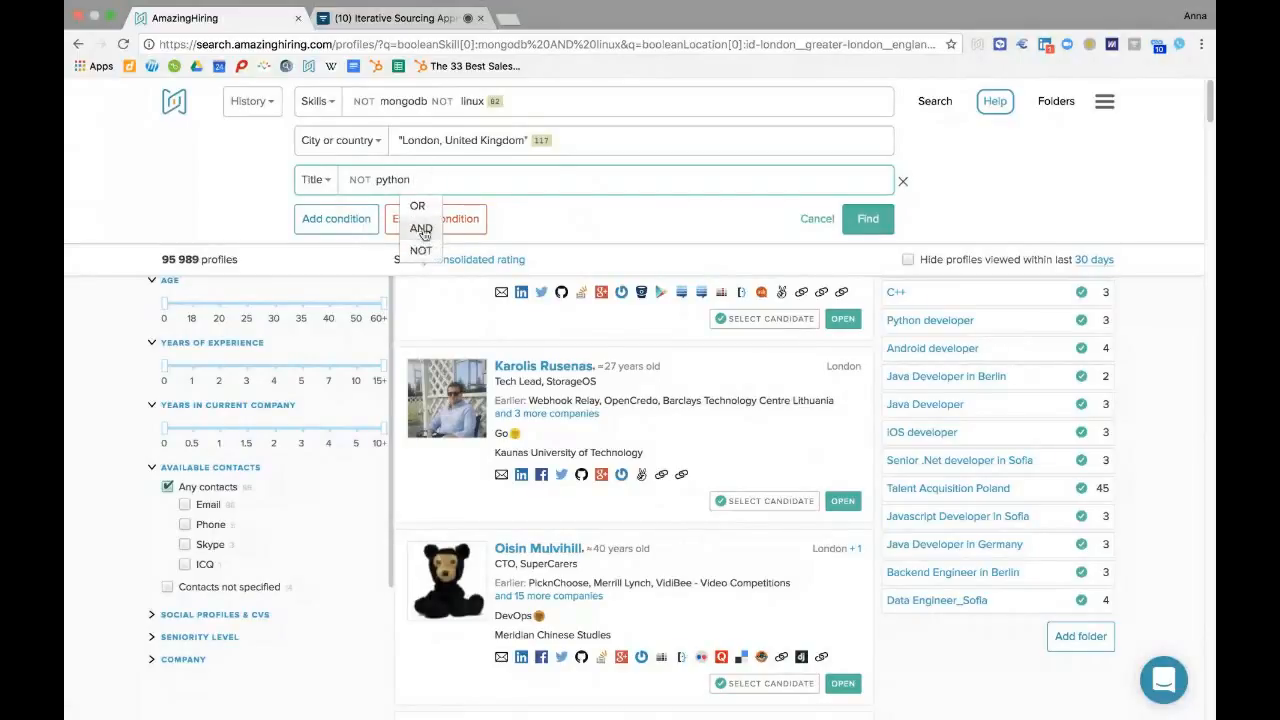
click(421, 230)
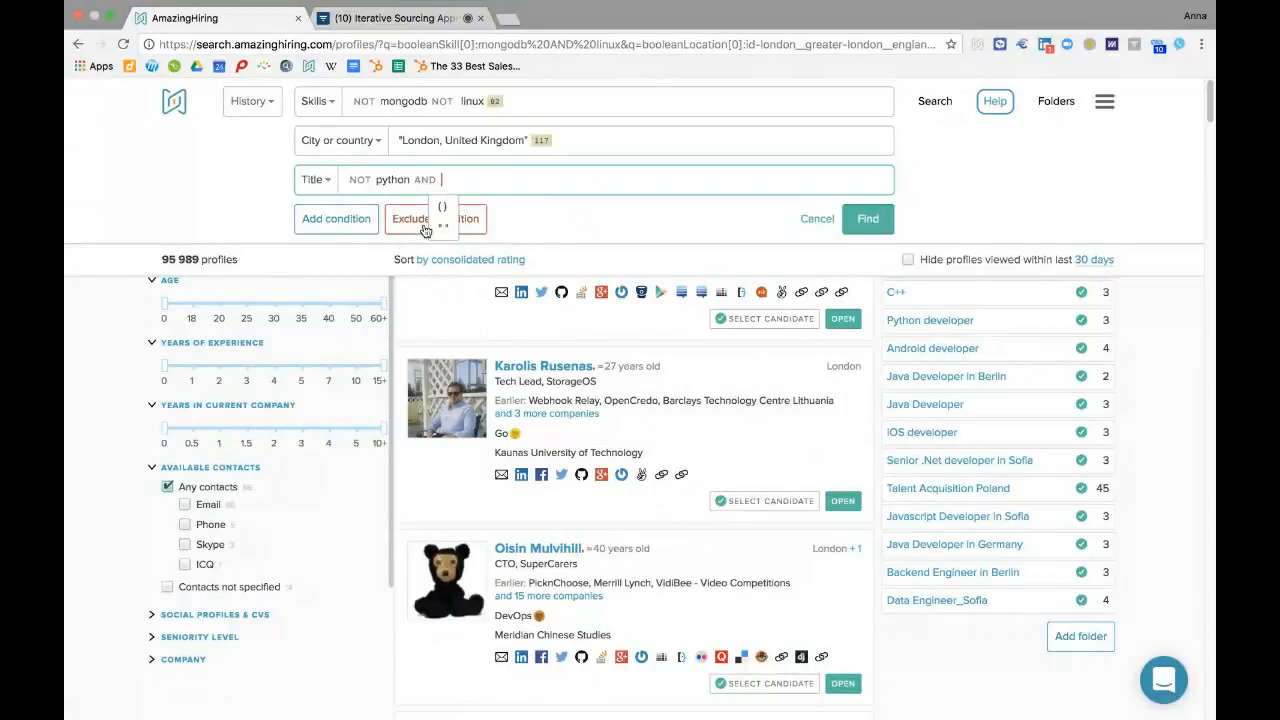
text(deve)
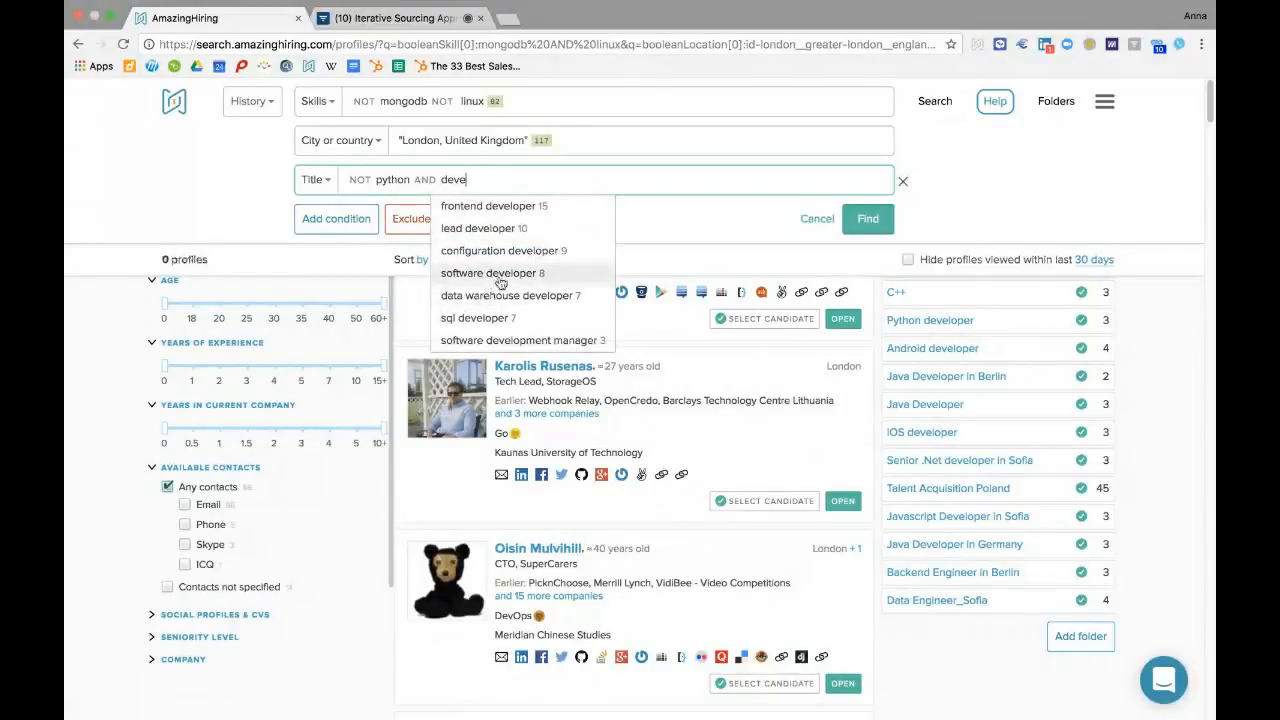
click(513, 276)
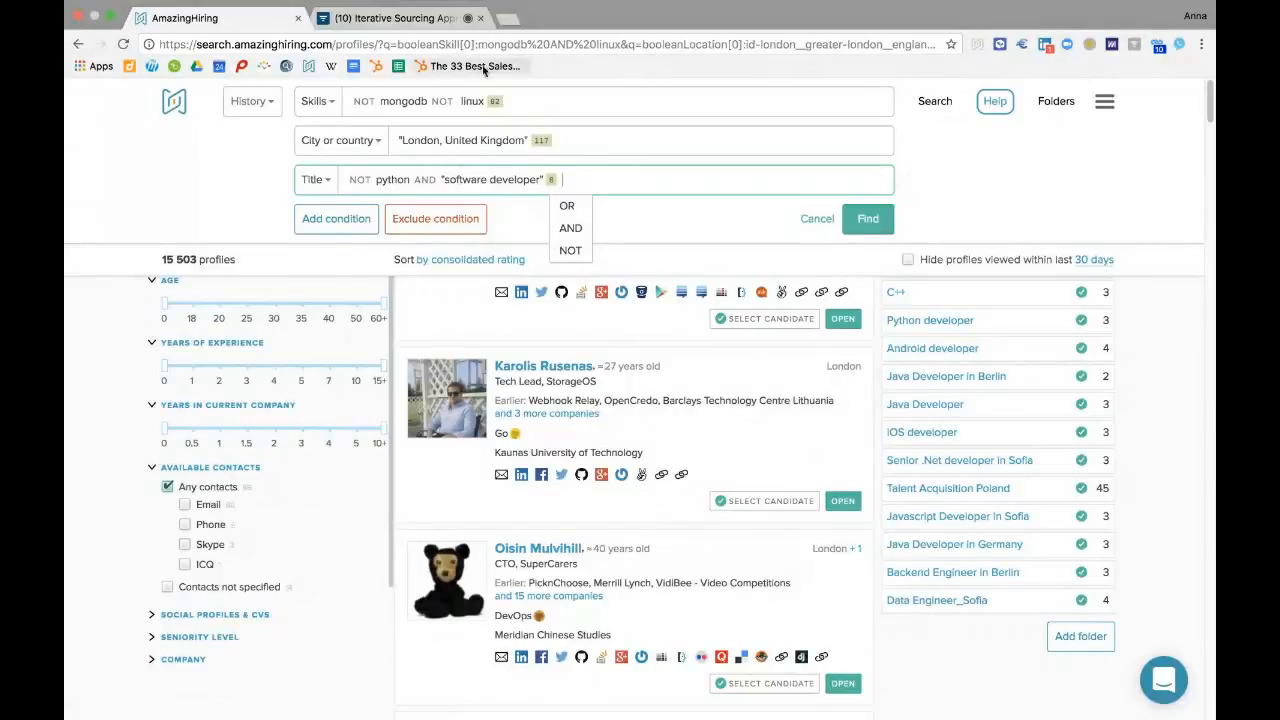
Add python as a required skill ahead of NOT mongodb NOT linux in the skills condition.
click(376, 120)
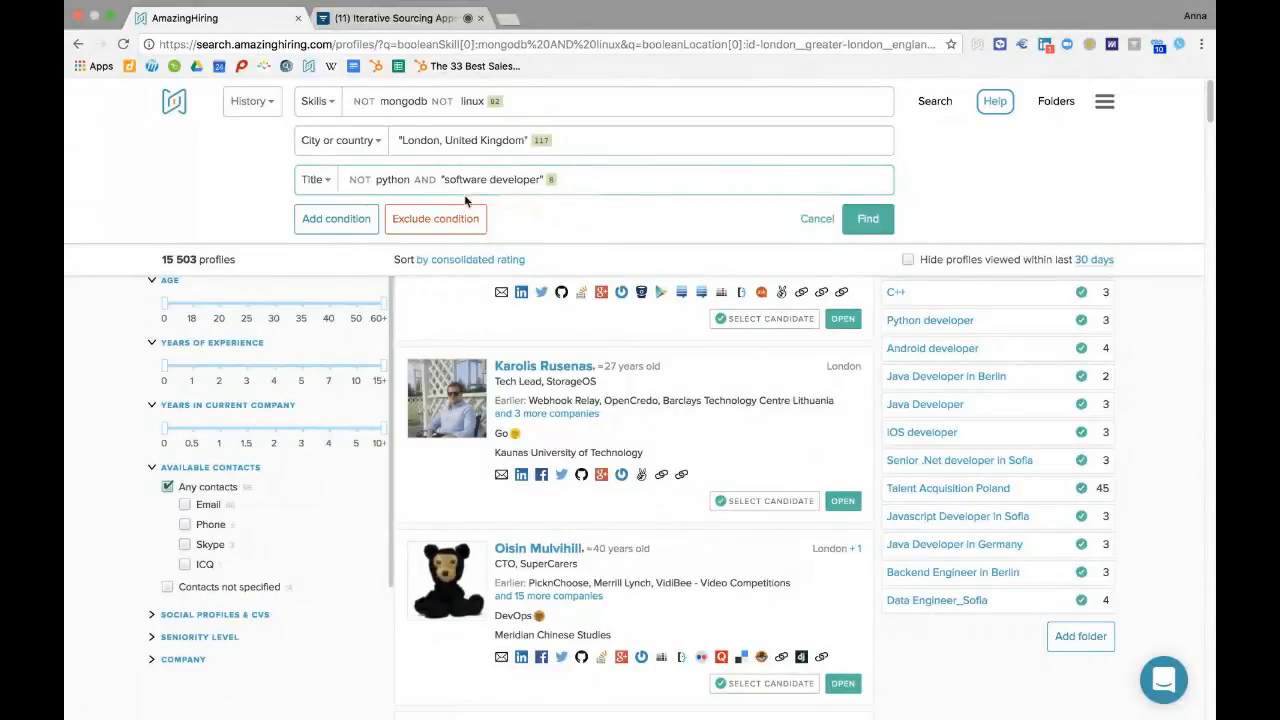
click(352, 105)
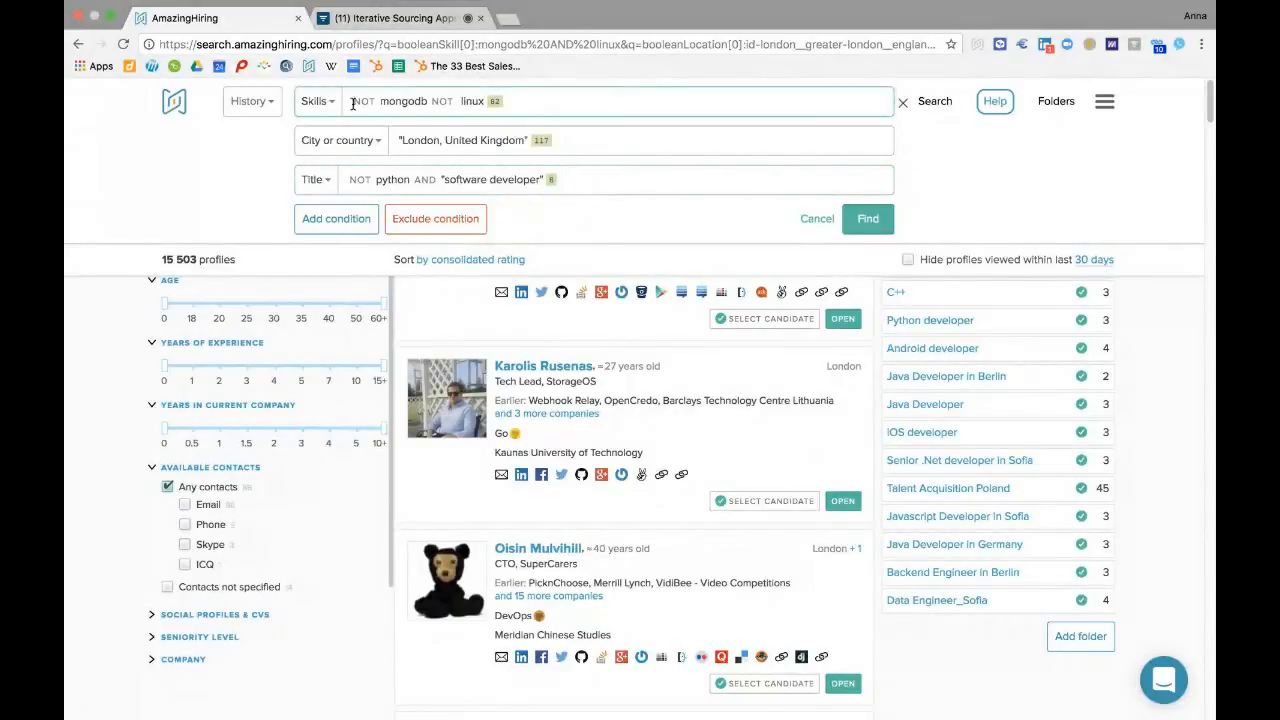
text(python)
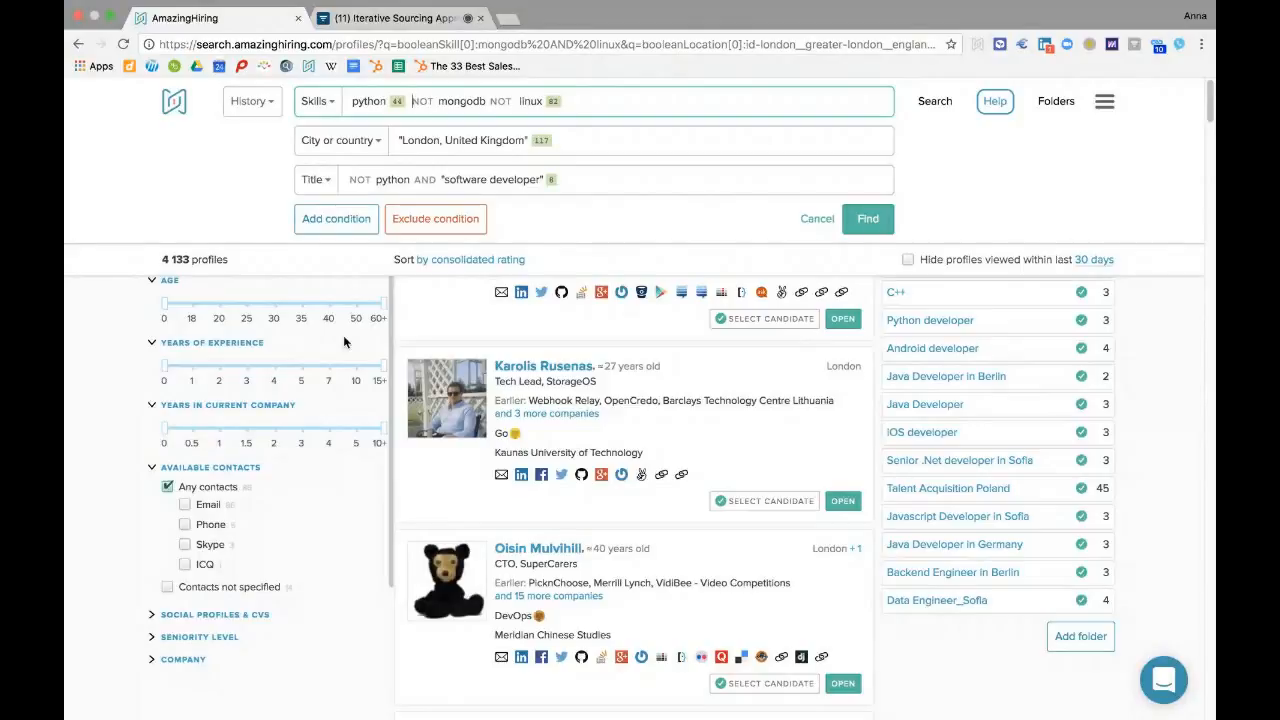
Replace the AND operator before "software developer" in the title condition with NOT, excluding both titles.
click(436, 179)
key(BackSpace)
key(BackSpace)
key(BackSpace)
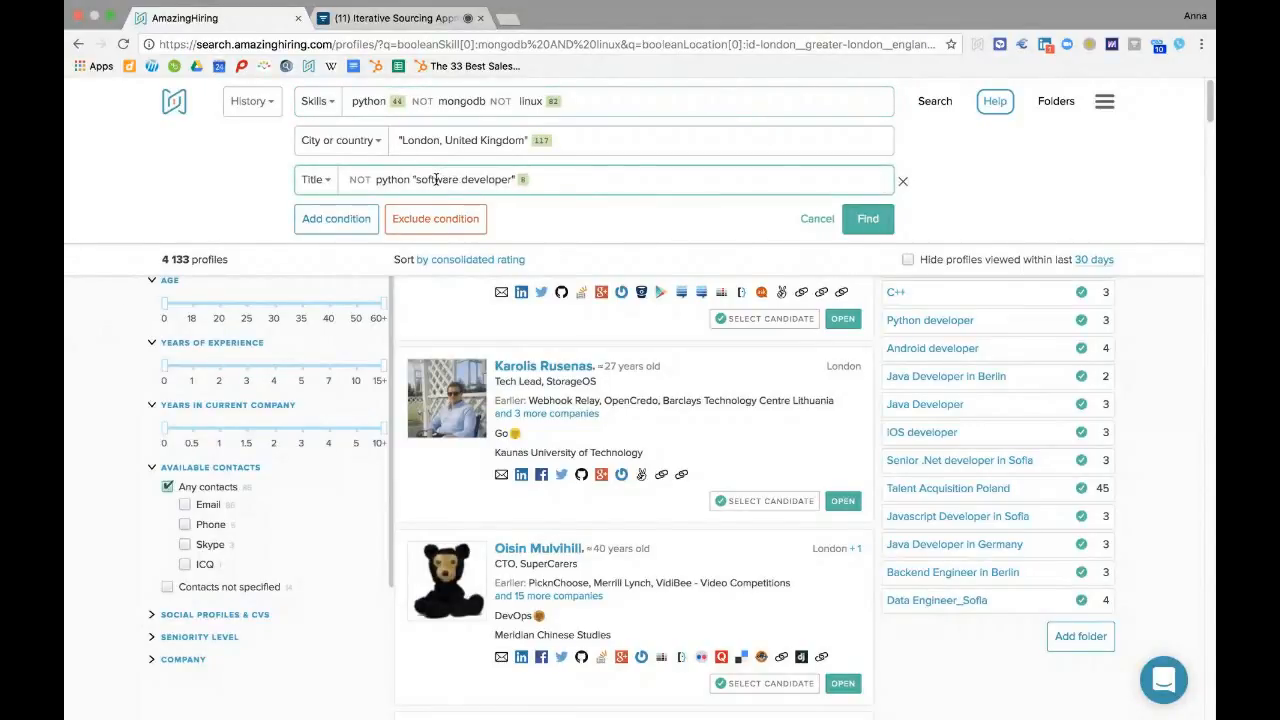
click(423, 249)
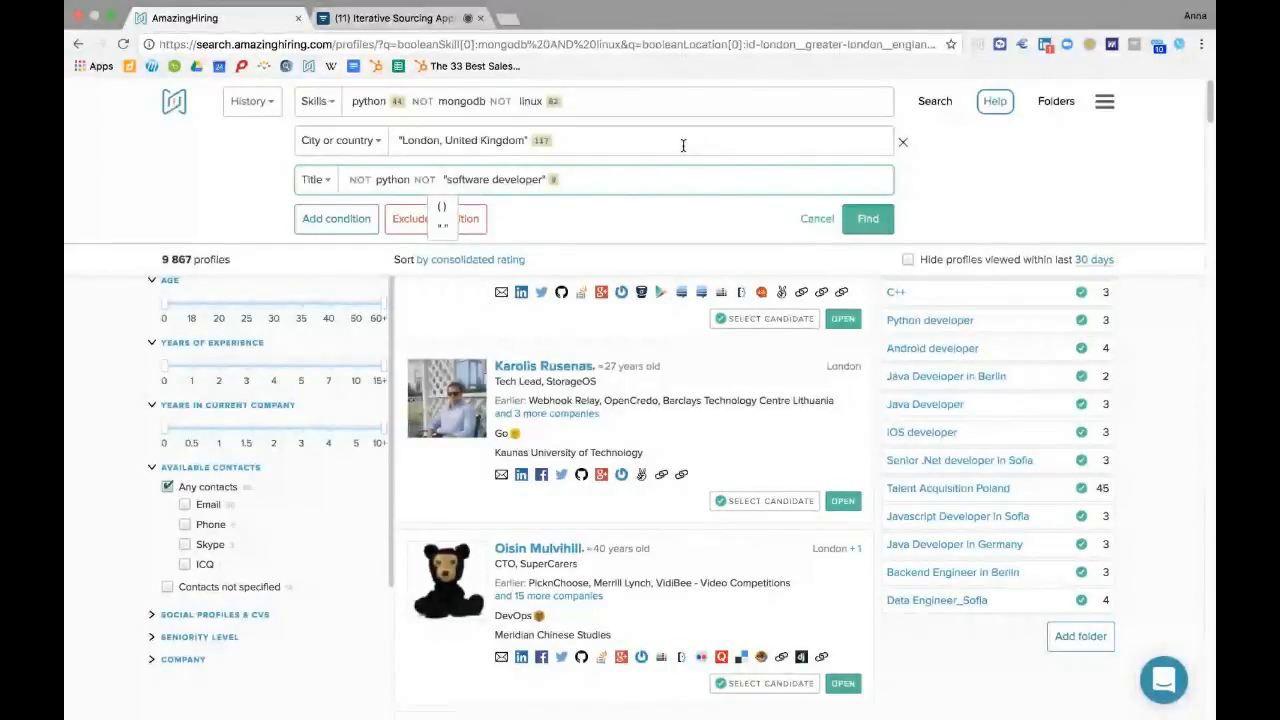
Add a company condition to the search and restrict it to the current company.
click(346, 224)
click(385, 262)
click(345, 218)
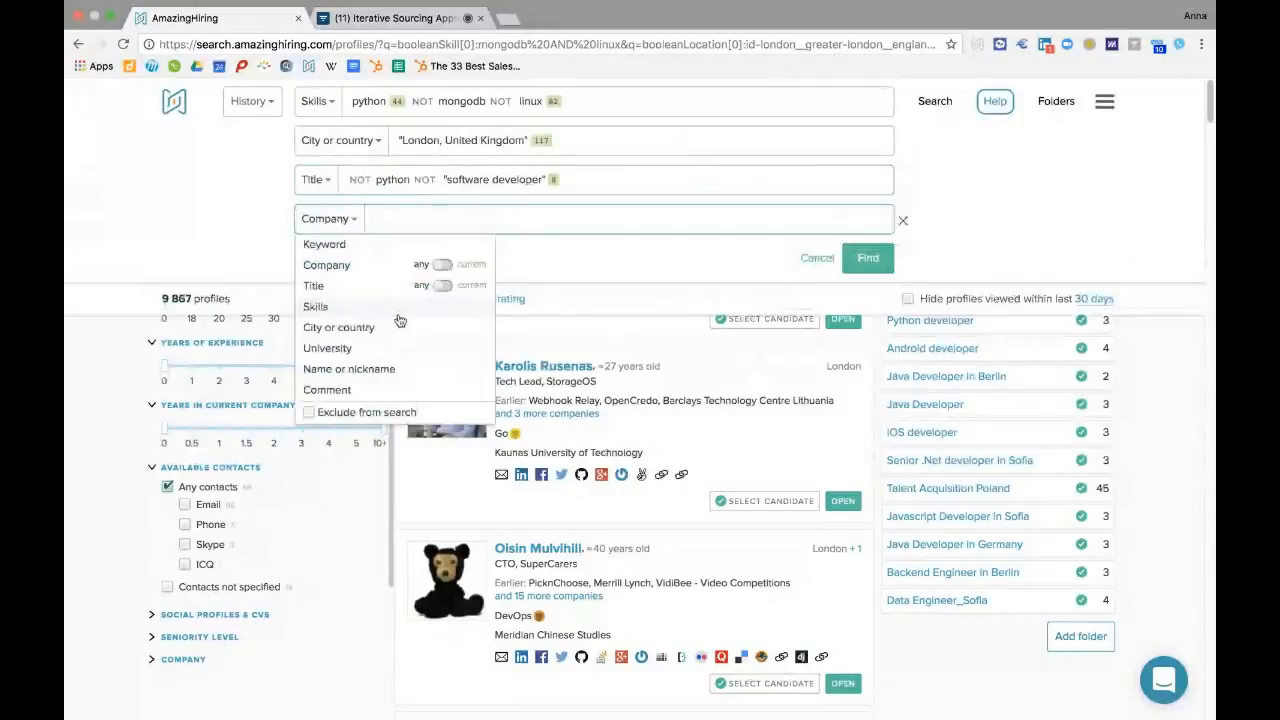
click(443, 264)
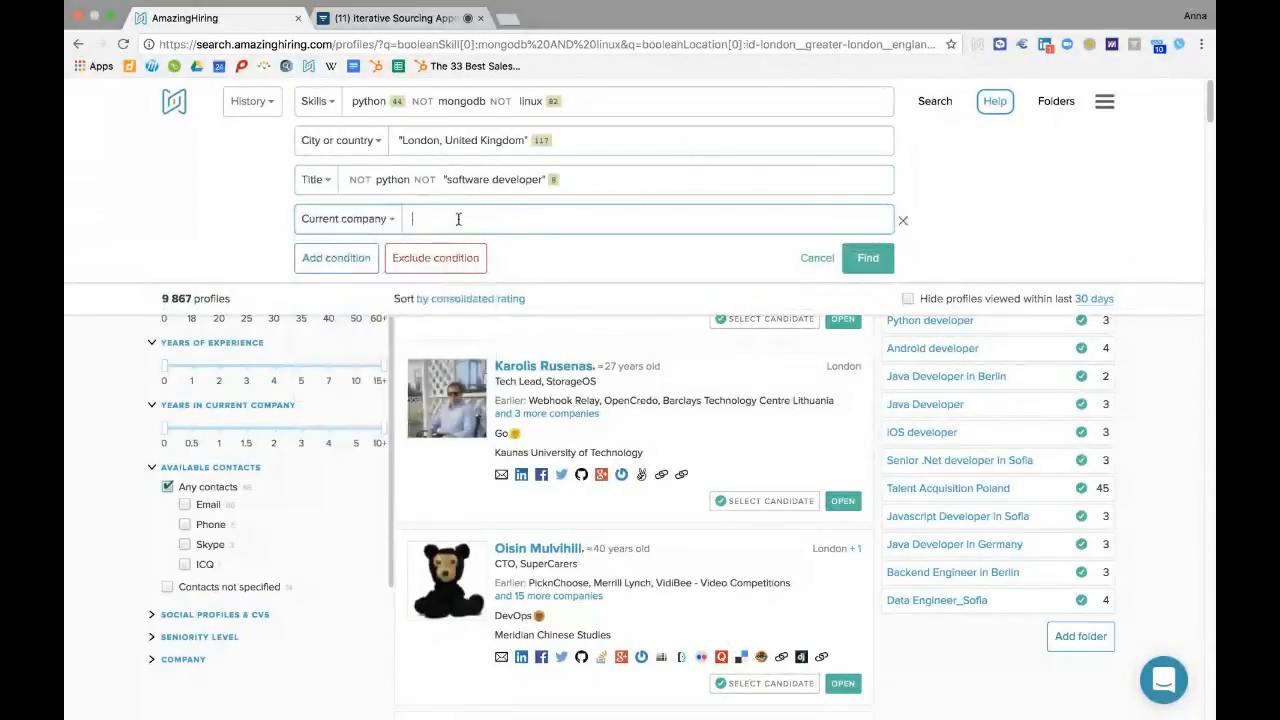
Fill the current company condition with facebook OR "Apple Inc." OR Google.
text(face)
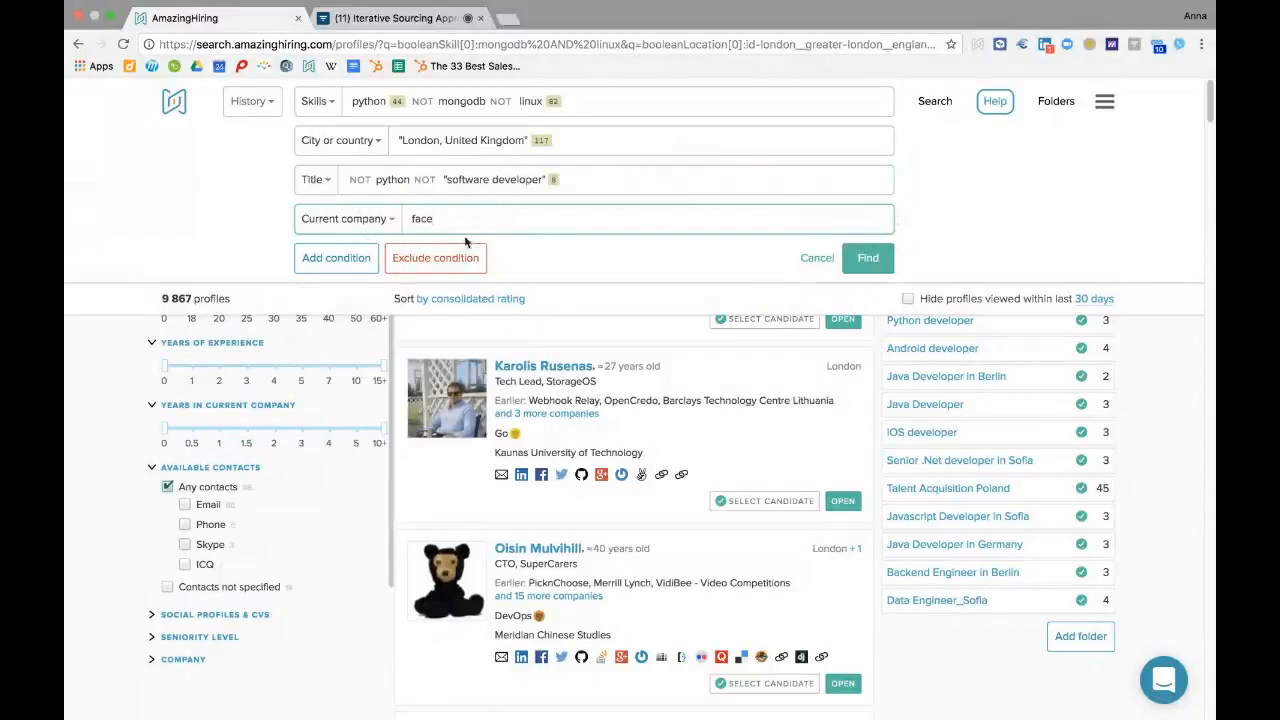
text(book)
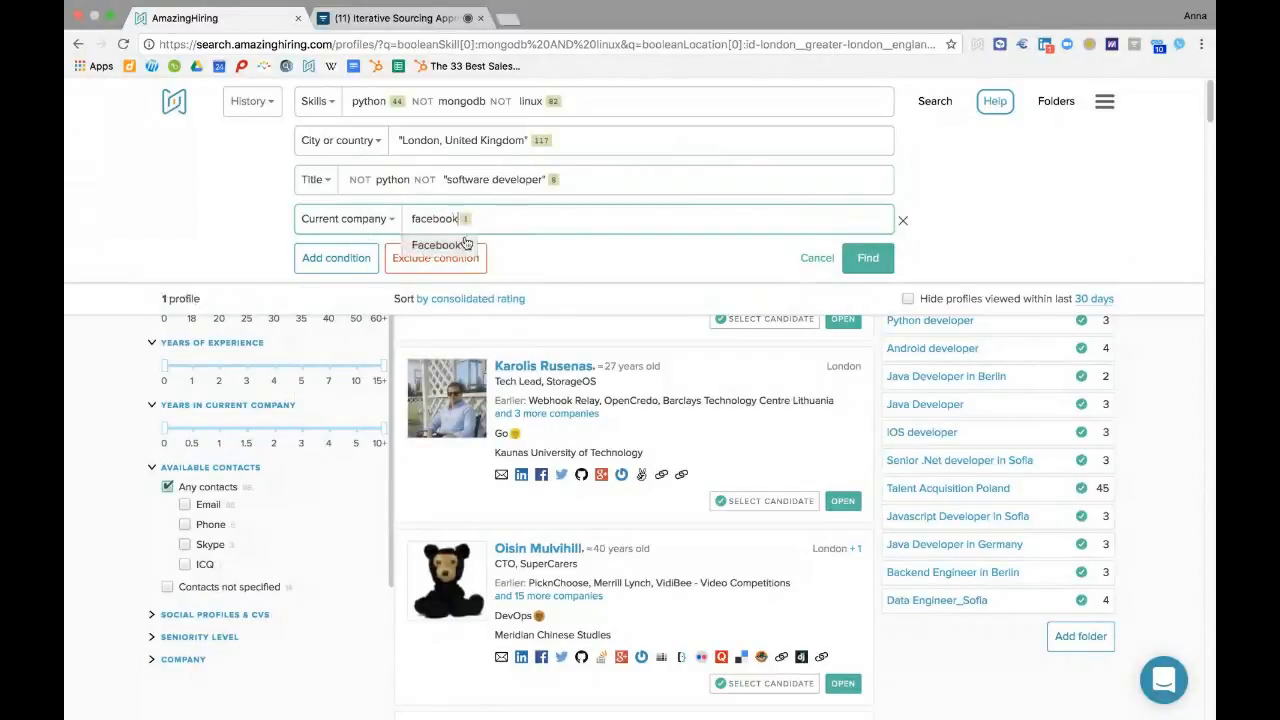
click(466, 242)
click(490, 250)
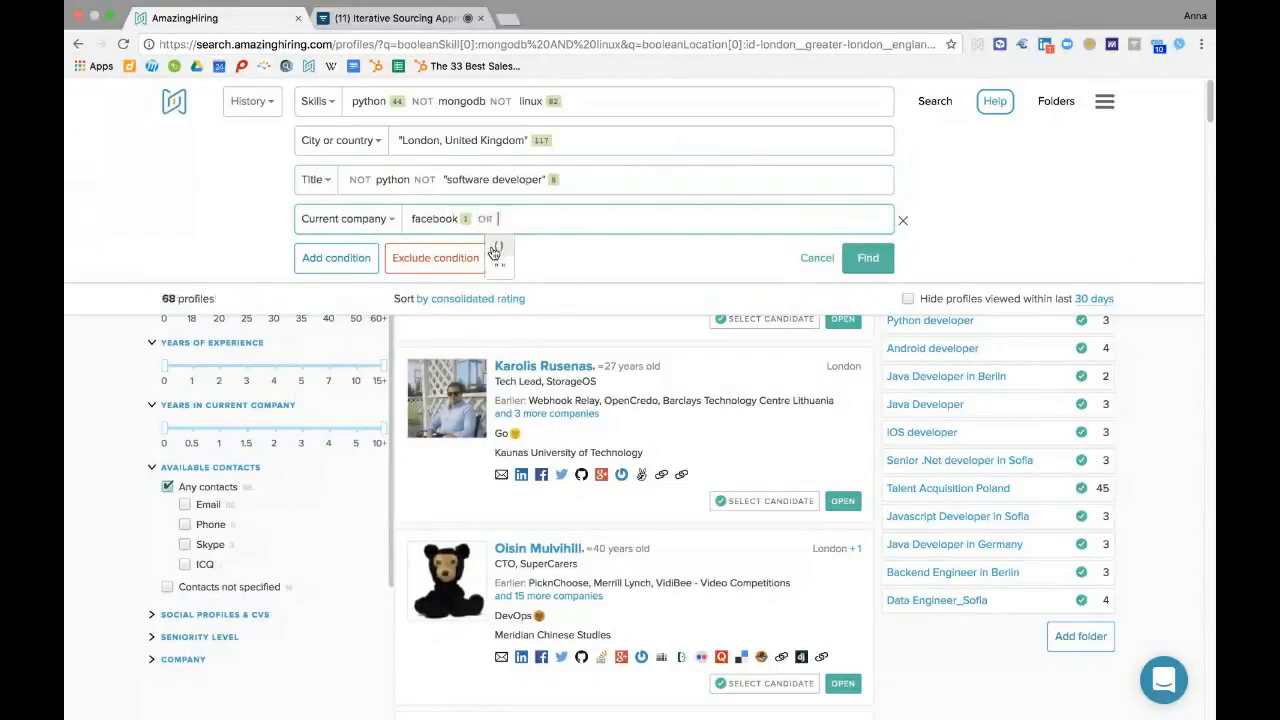
text(app)
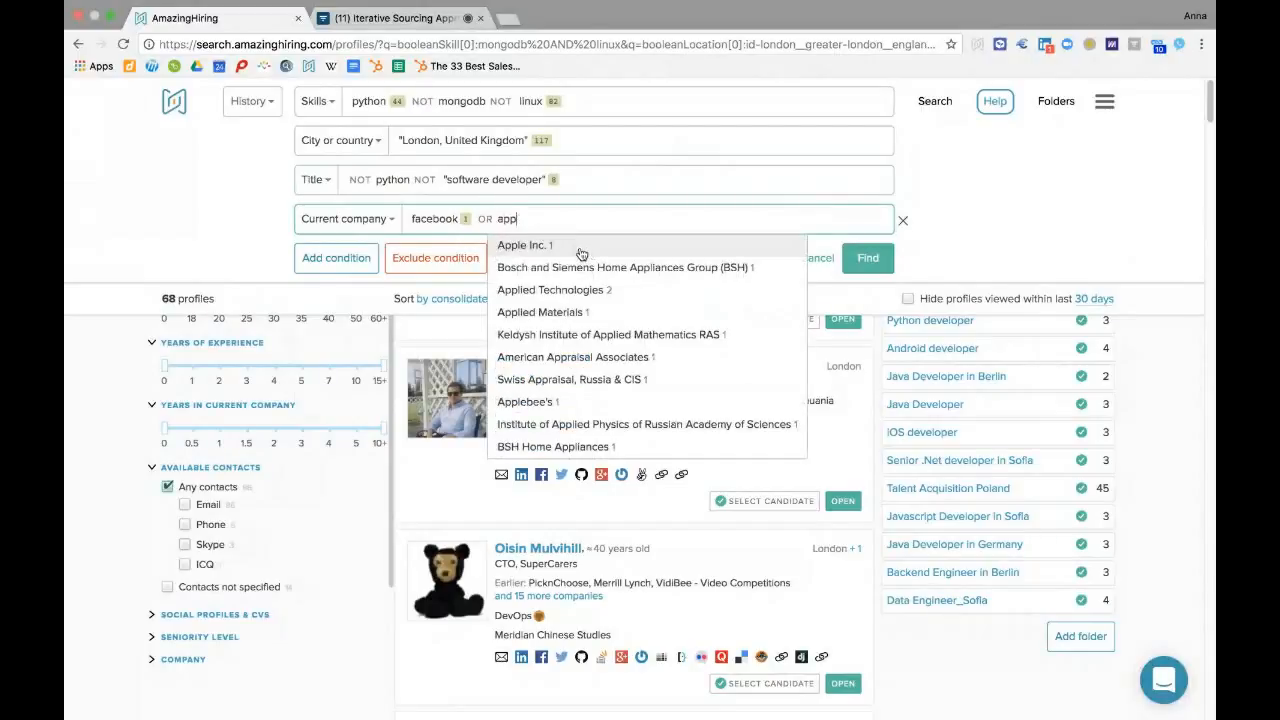
click(585, 248)
click(577, 248)
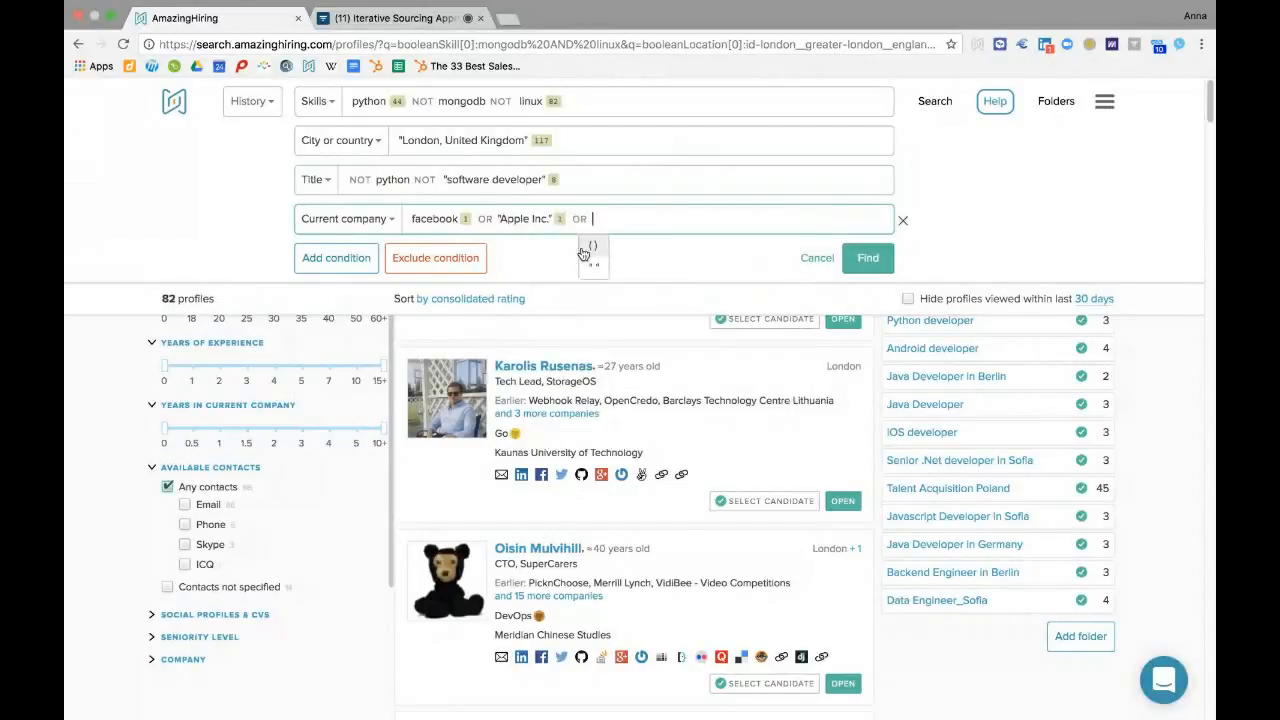
text(goo)
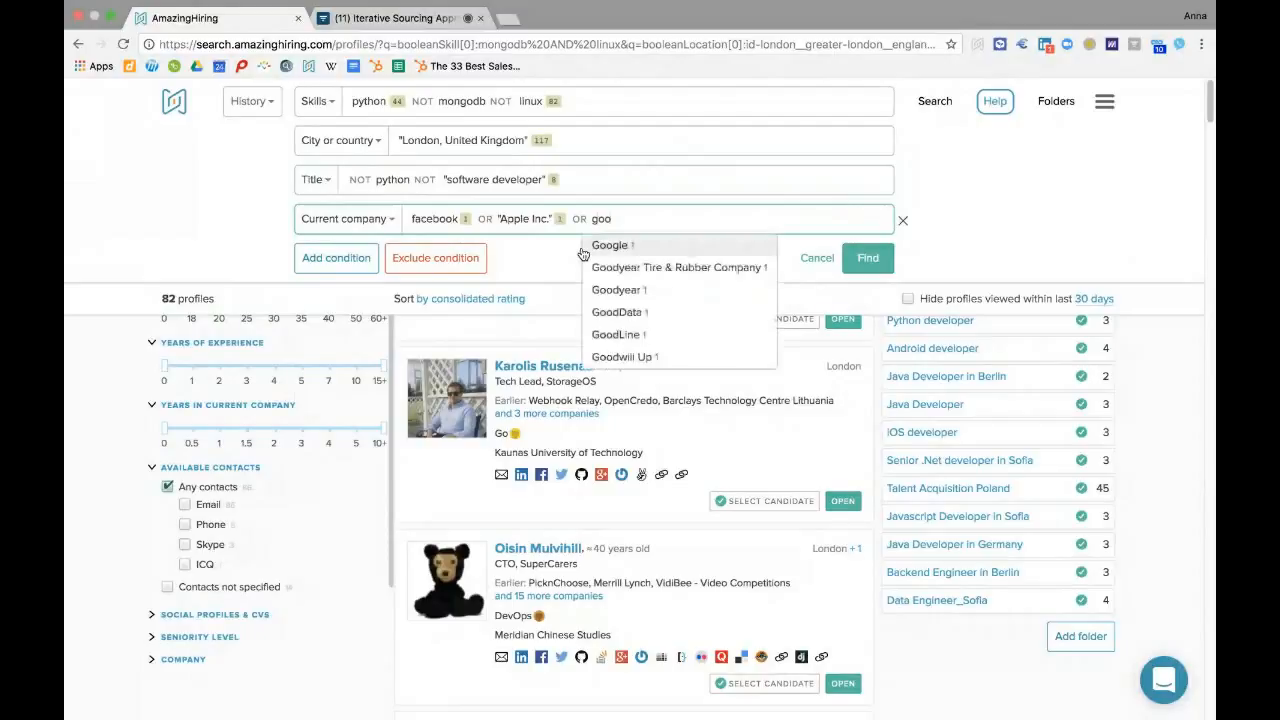
click(630, 247)
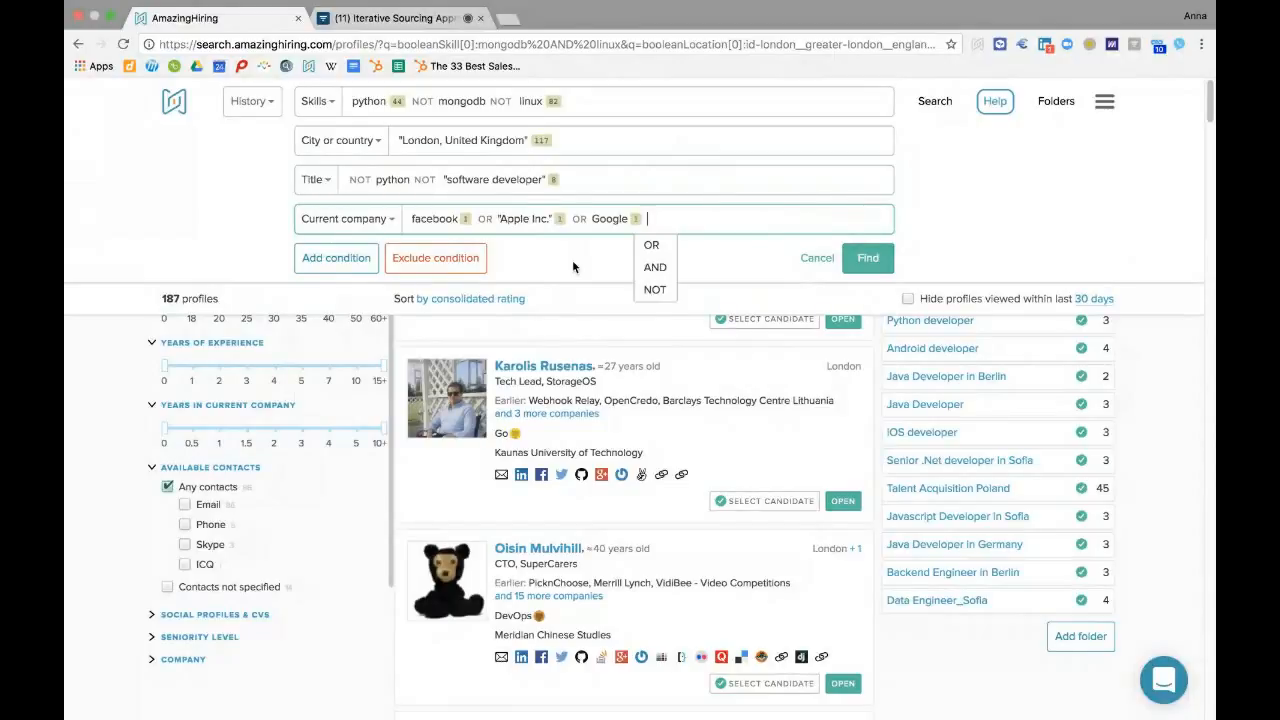
Exclude the current company condition from the search so that Facebook, Apple and Google employees are left out.
click(592, 268)
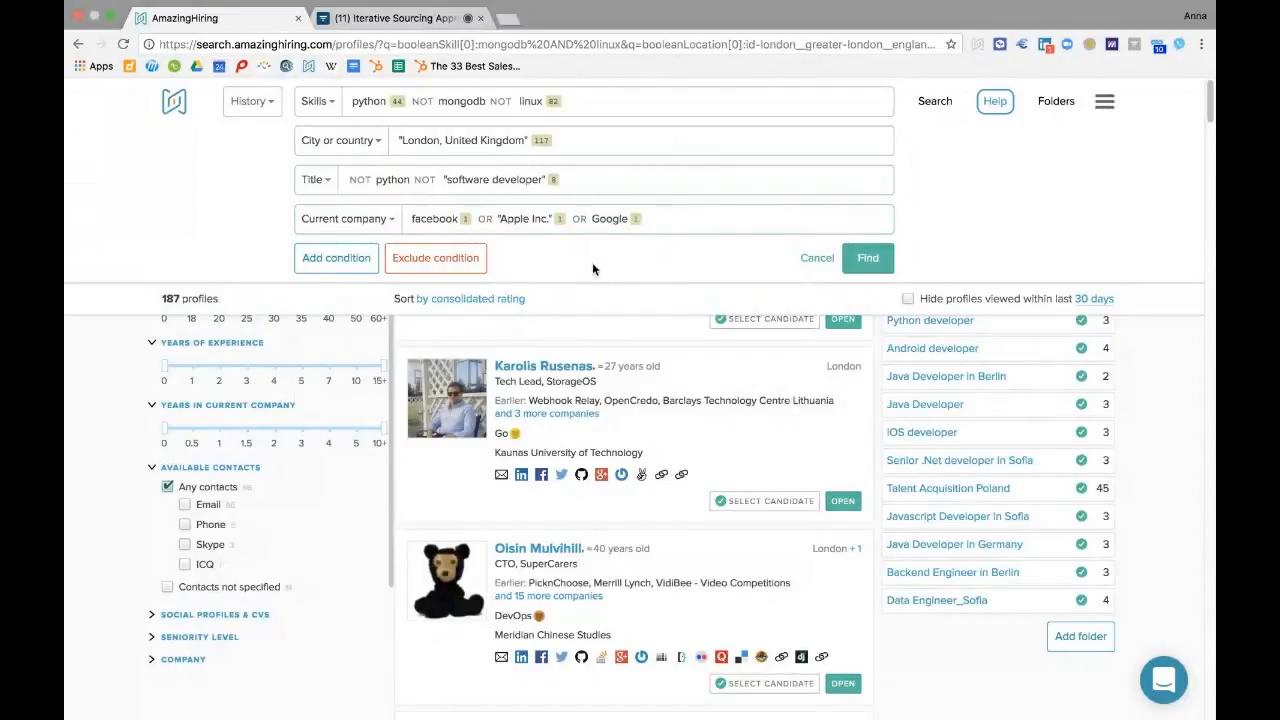
click(334, 222)
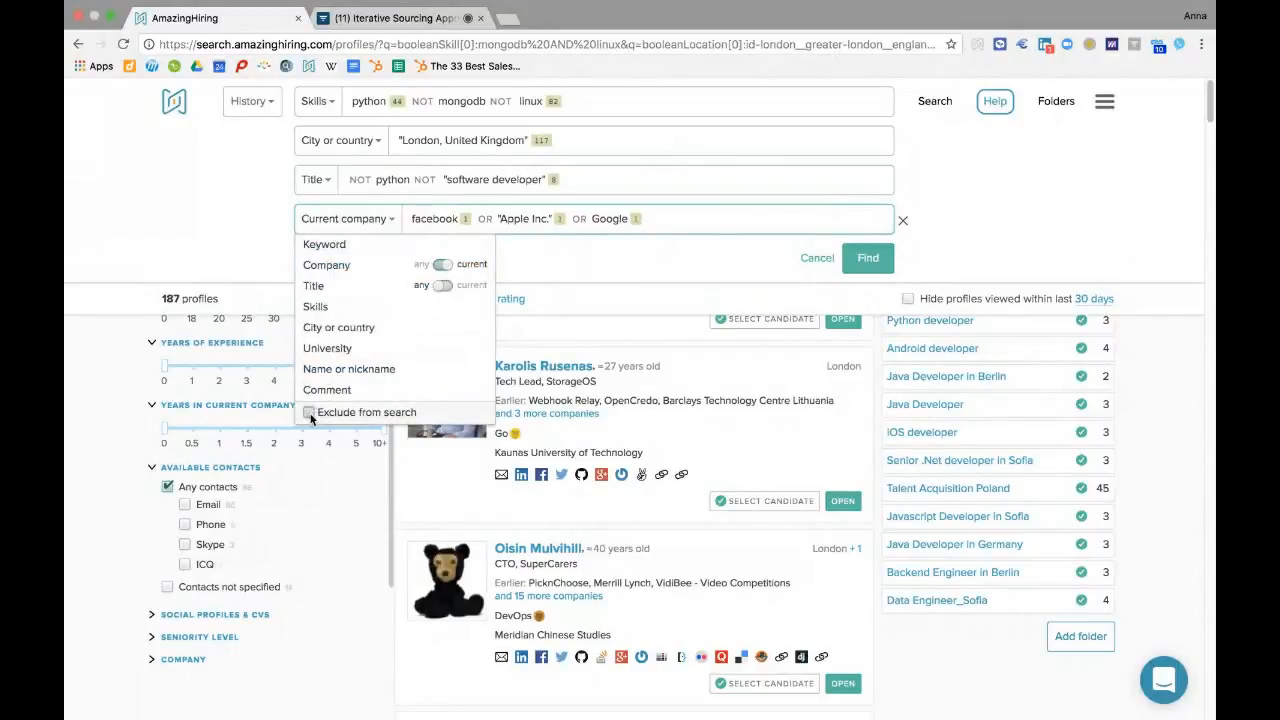
click(310, 412)
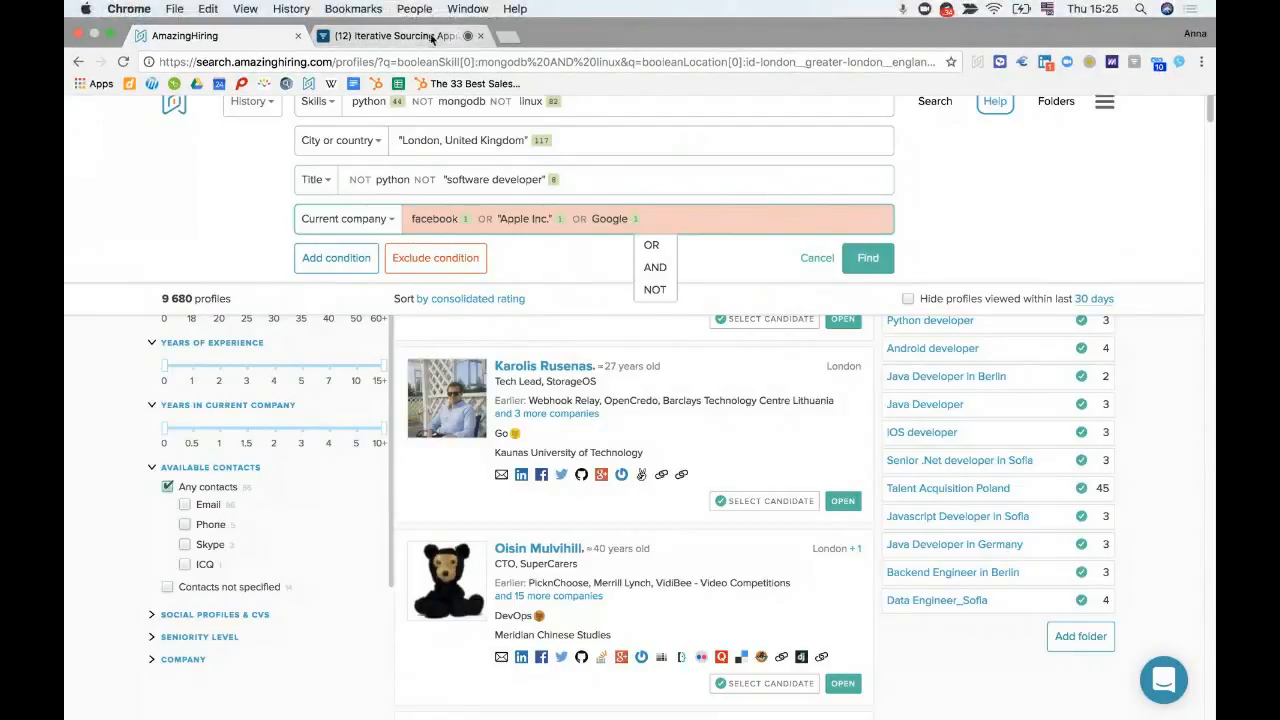
Switch to the Iterative Sourcing Approach webinar page in Livestorm.
click(431, 37)
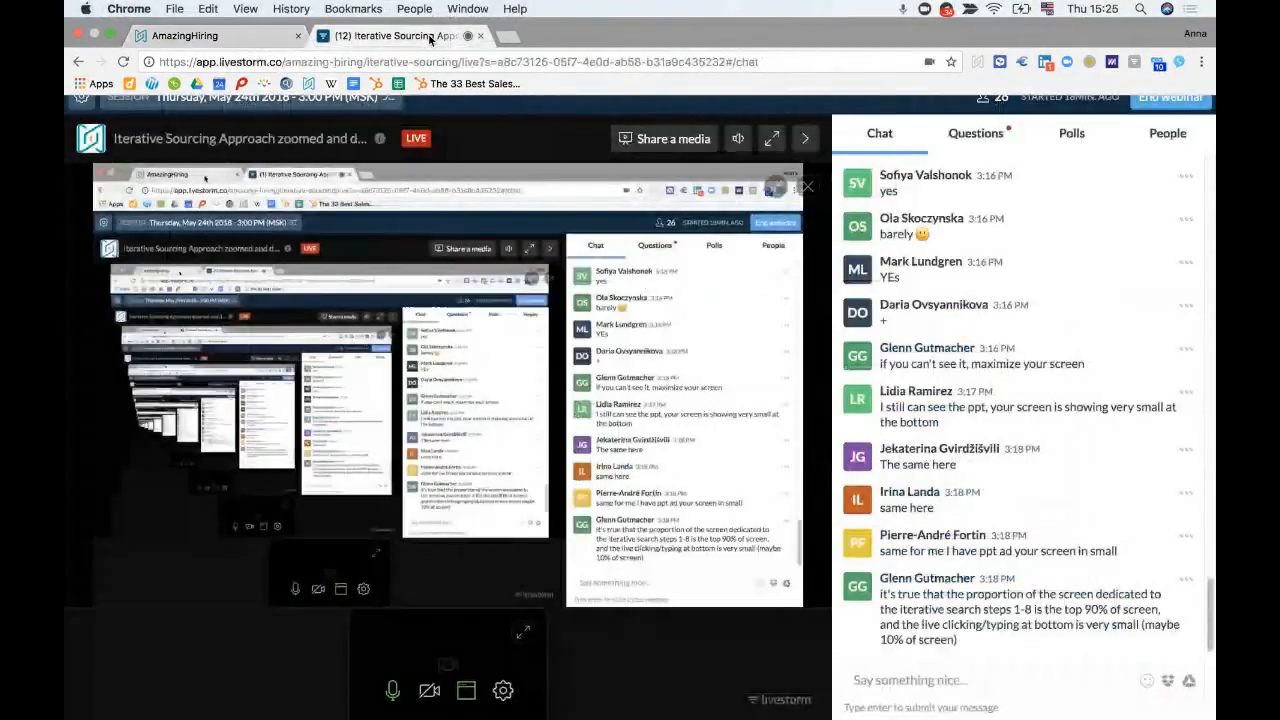